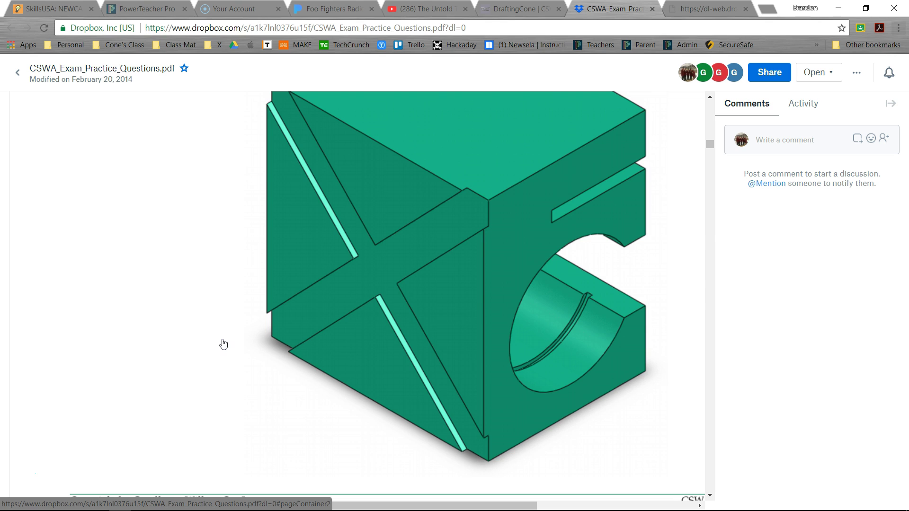
- Switch to SOLIDWORKS, create a new part document and set its units to MMGS (millimeter, gram, second)
key(alt+Tab)
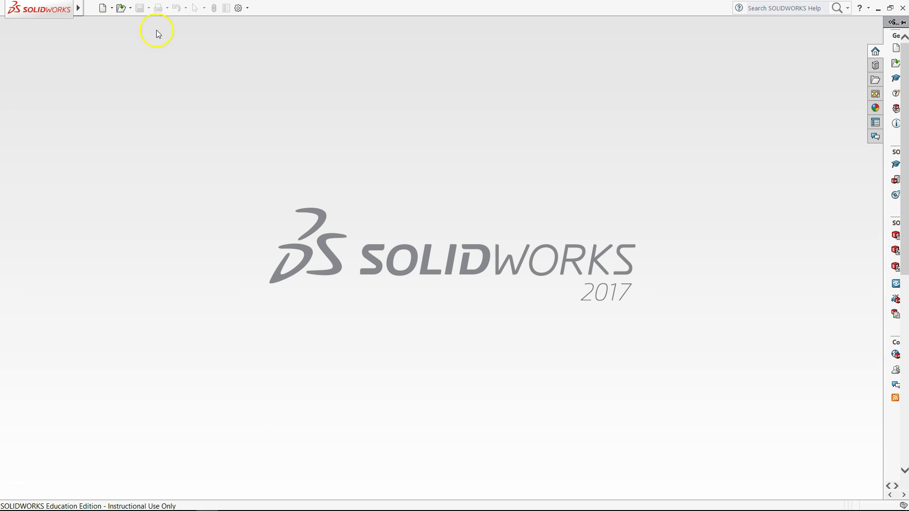
click(103, 8)
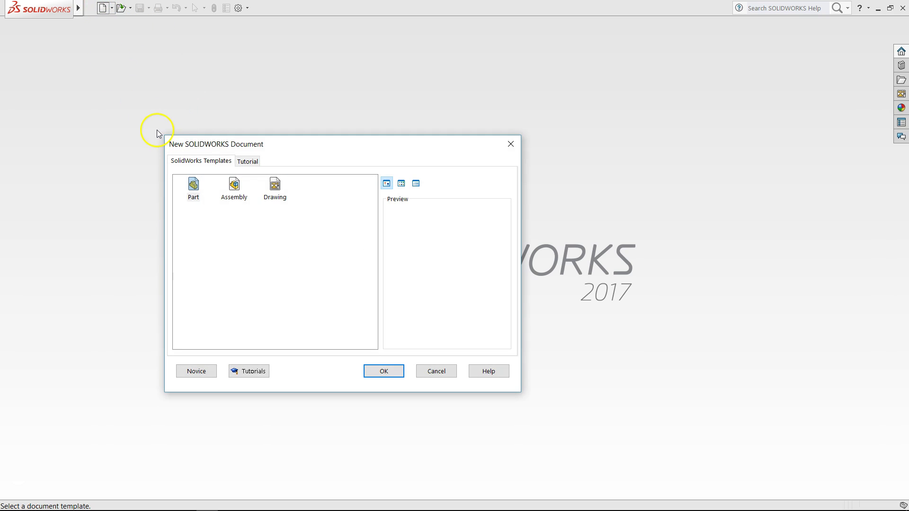
key(alt+Tab)
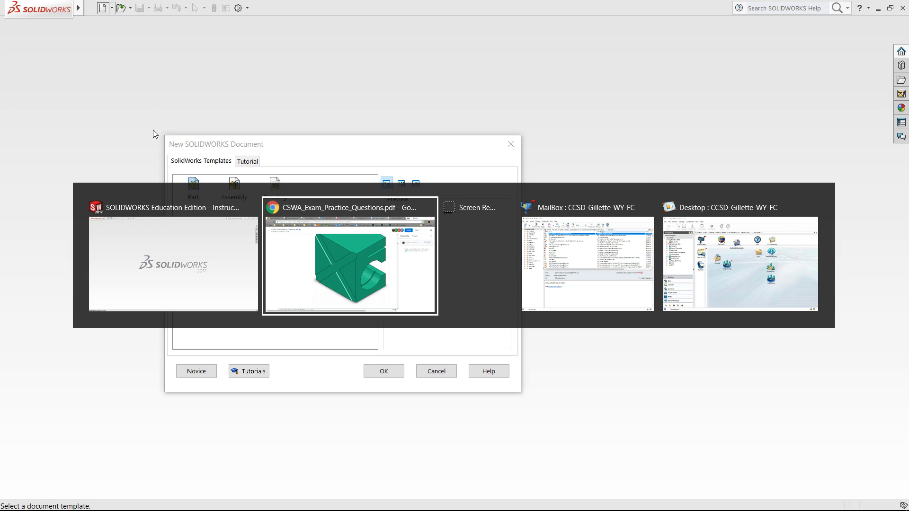
scroll(291, 250, up, 5)
scroll(290, 250, up, 10)
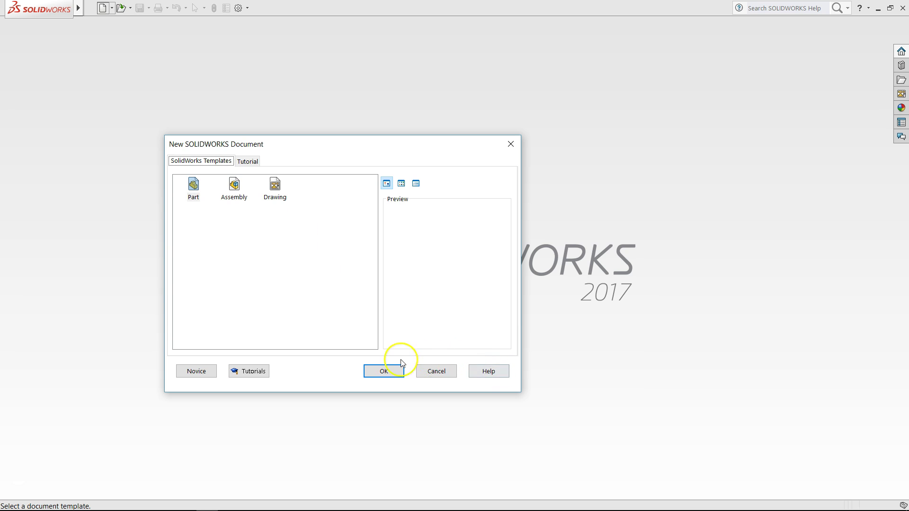
click(389, 370)
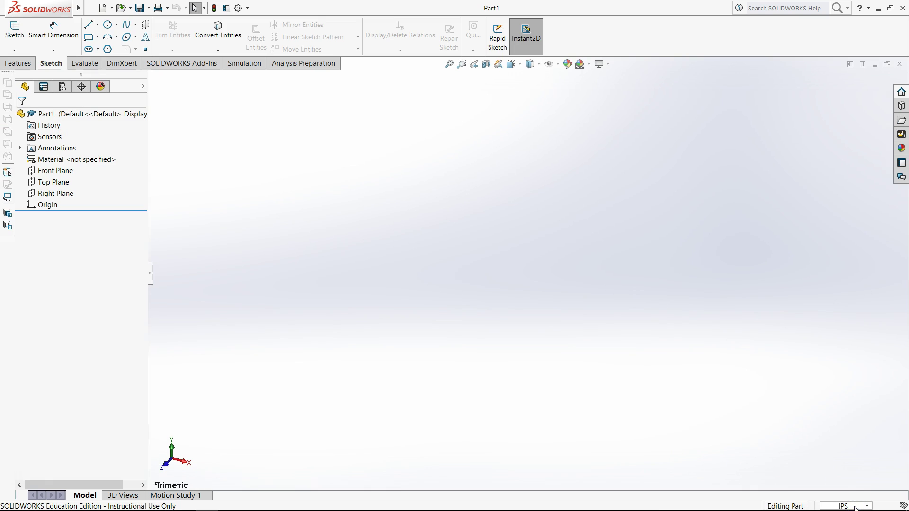
click(856, 507)
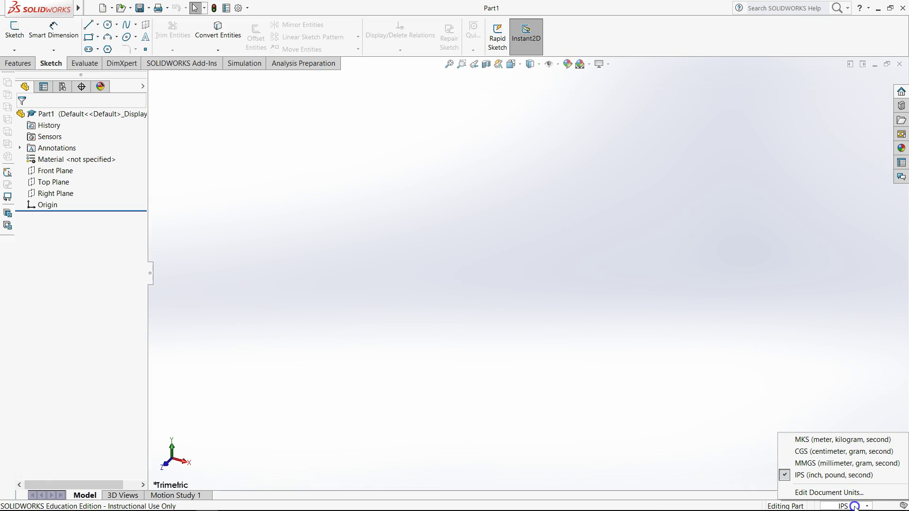
click(835, 469)
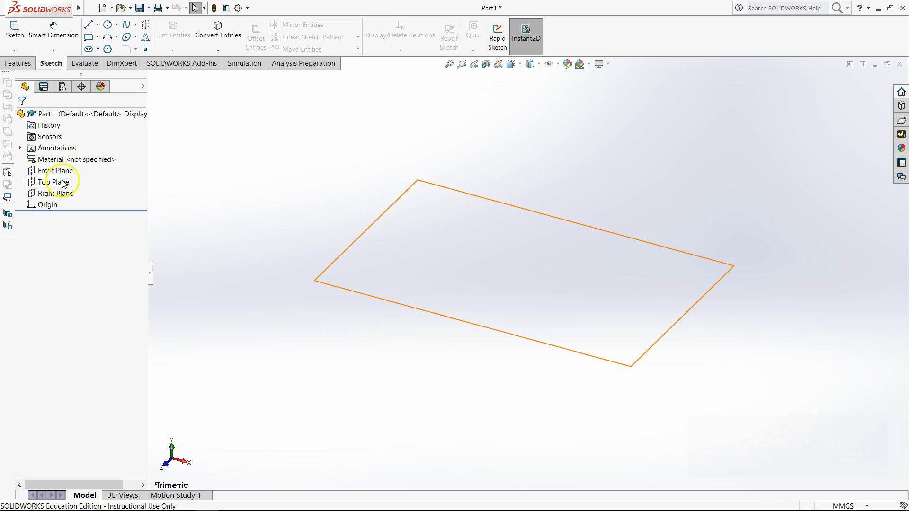
- Sketch a rectangle about 62 mm wide and 59 mm high on the Front Plane, with one corner at the origin
right_click(39, 173)
click(47, 156)
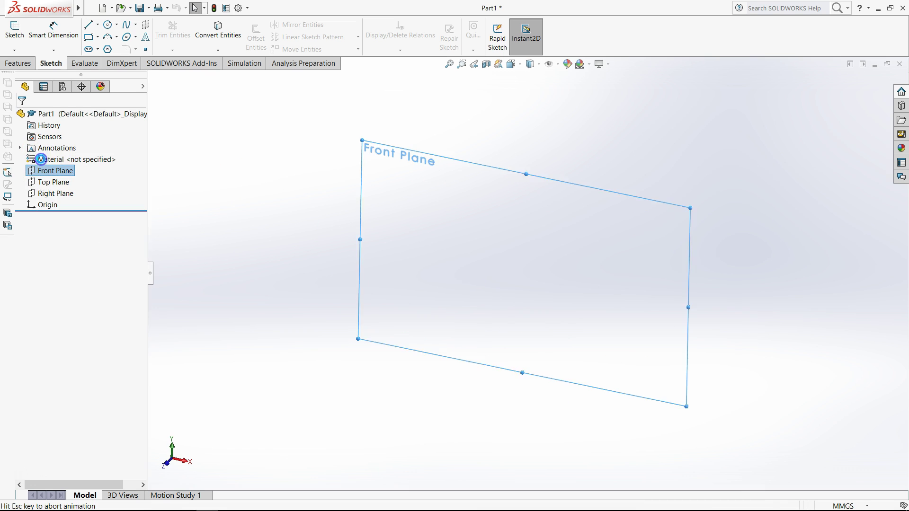
click(93, 38)
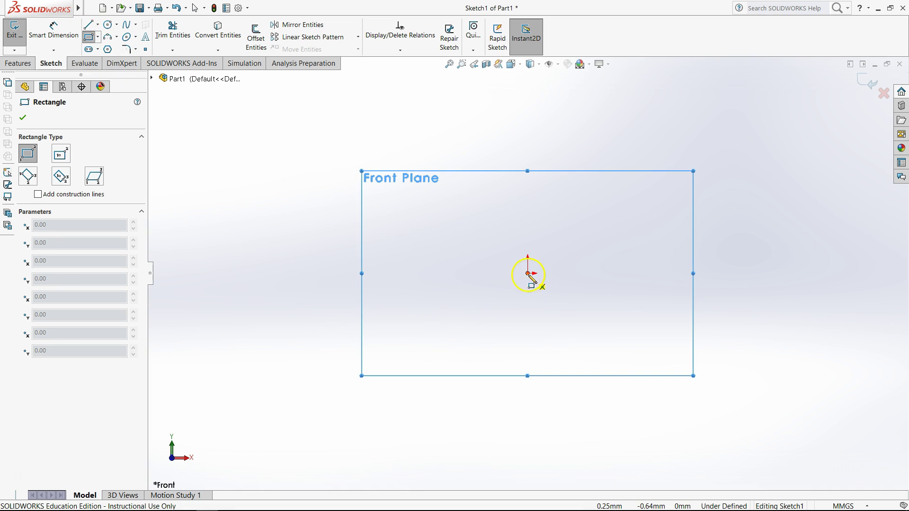
mouse_move(529, 273)
mouse_down()
mouse_move(641, 200)
mouse_move(643, 163)
mouse_up()
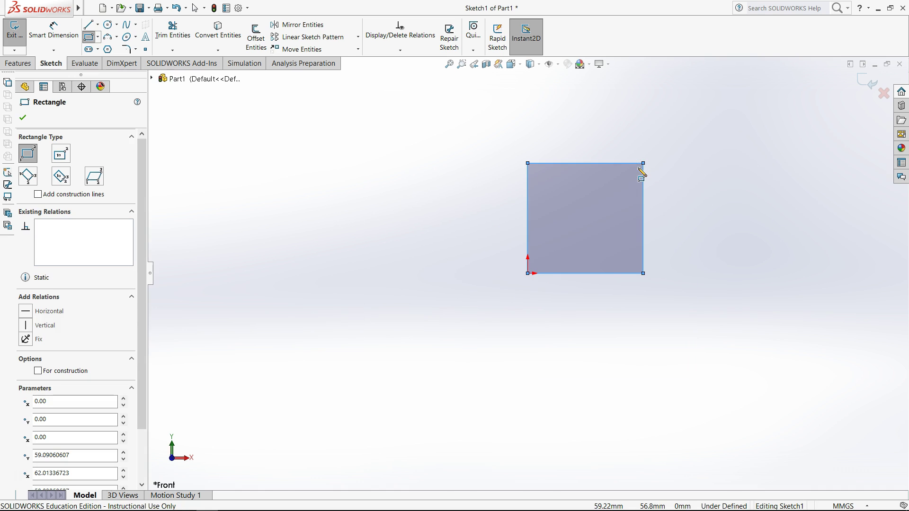
- Dimension the rectangle to 70 mm high and 67 mm wide
right_drag(497, 265, 455, 179)
click(526, 219)
click(464, 219)
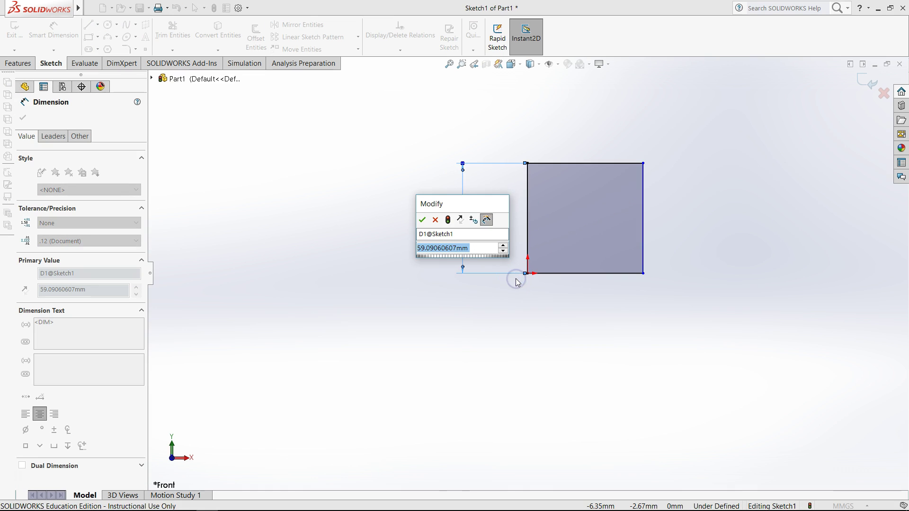
text(70)
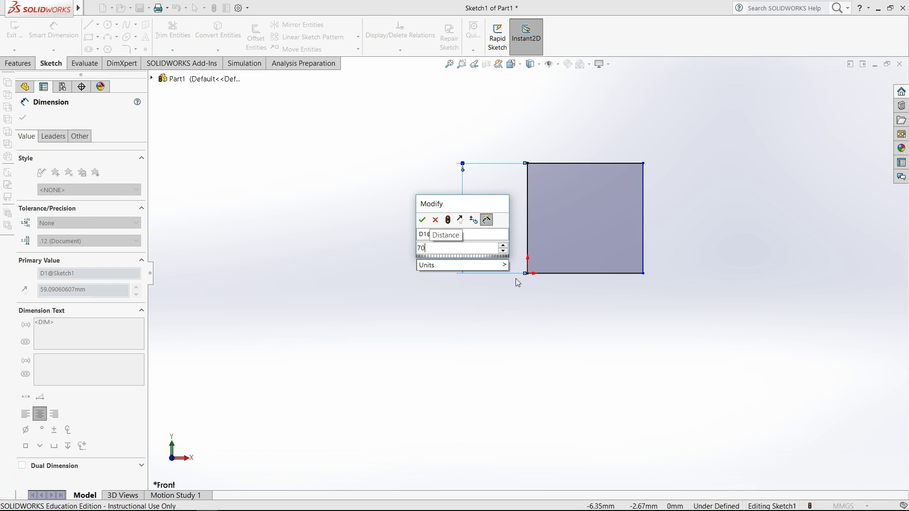
click(420, 219)
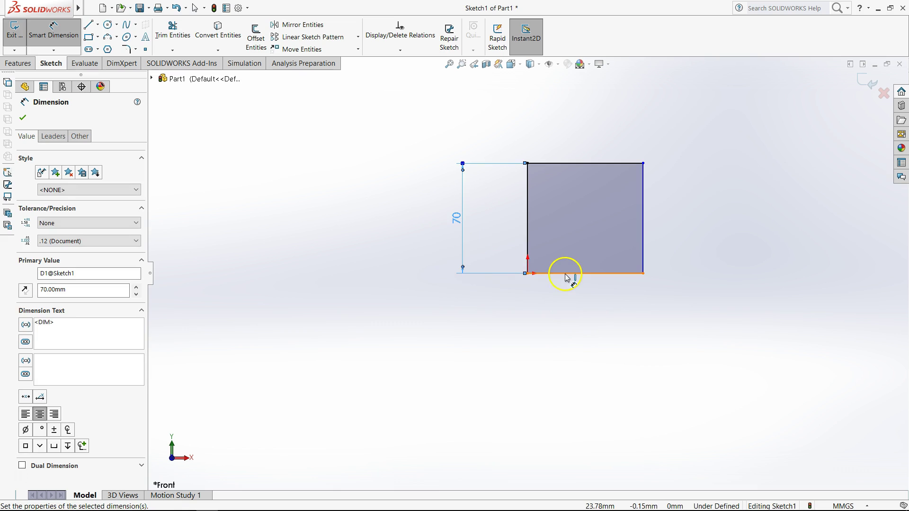
click(568, 274)
click(565, 319)
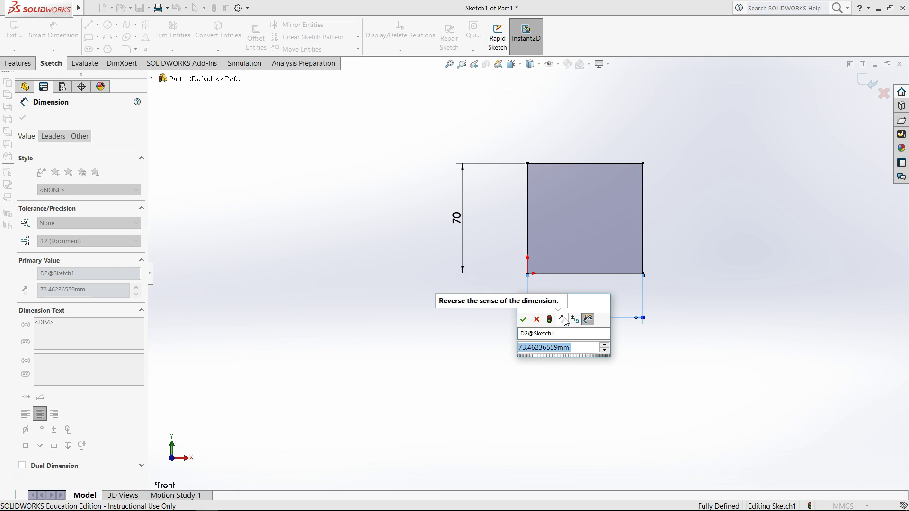
text(67)
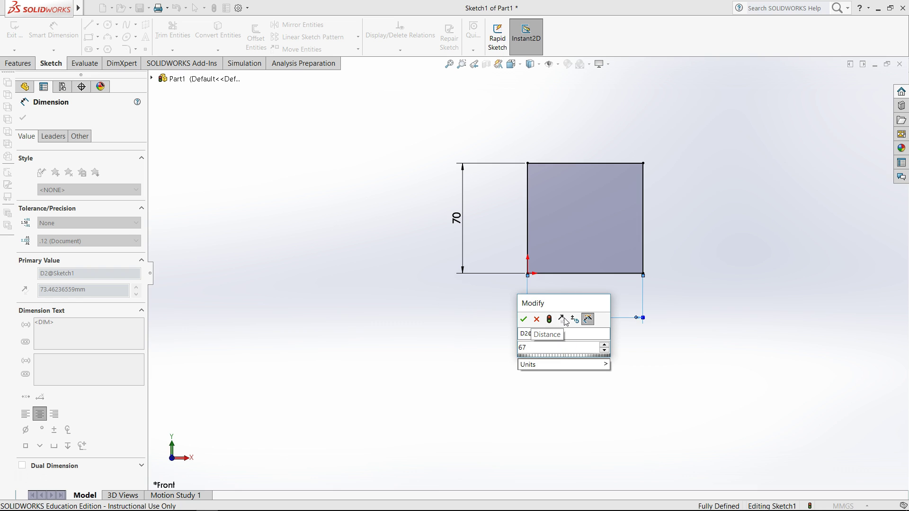
key(Return)
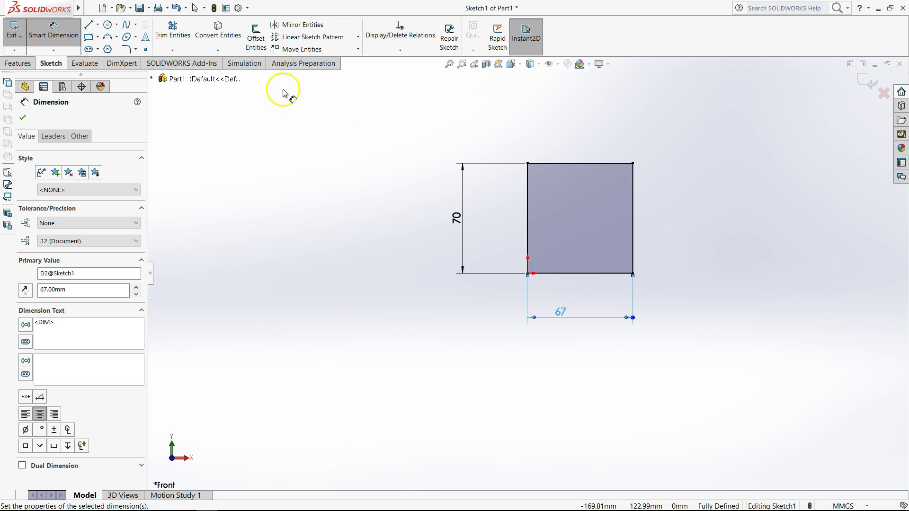
- Extrude the rectangle 50 mm in the reversed direction, behind the Front Plane
click(19, 63)
click(19, 35)
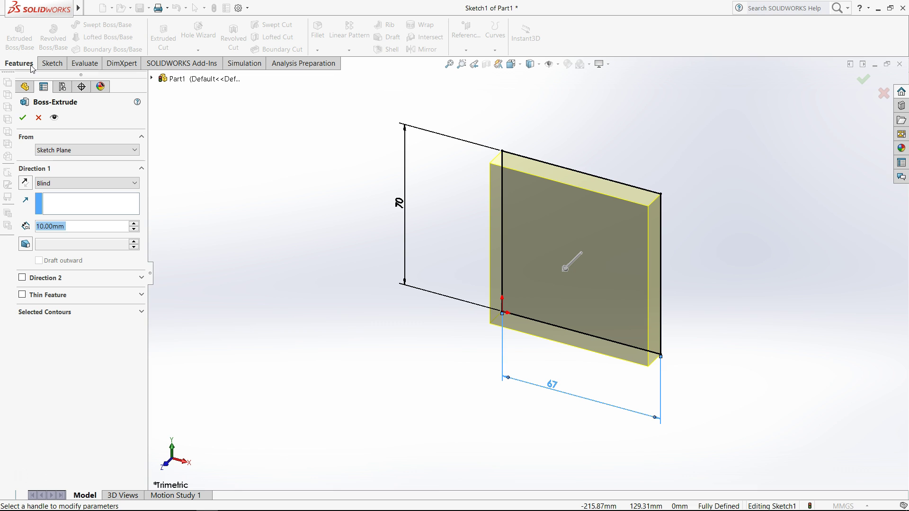
text(50)
key(Return)
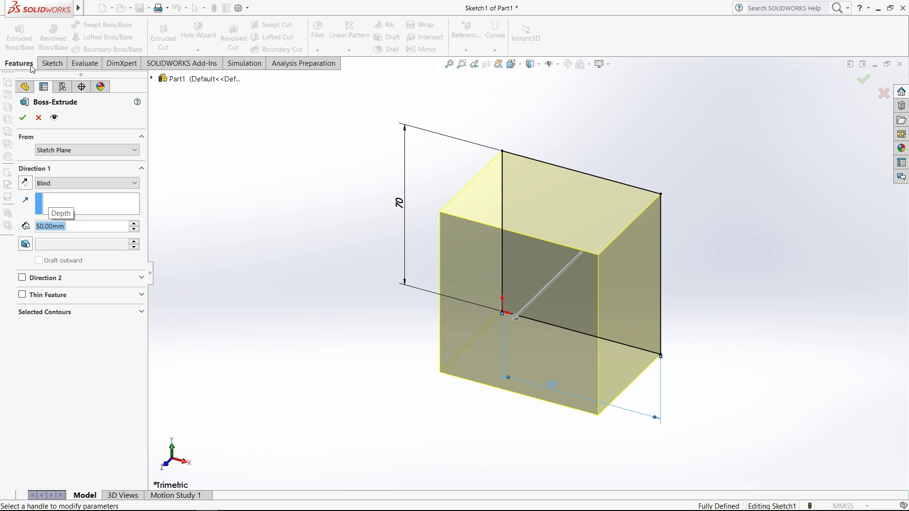
click(22, 118)
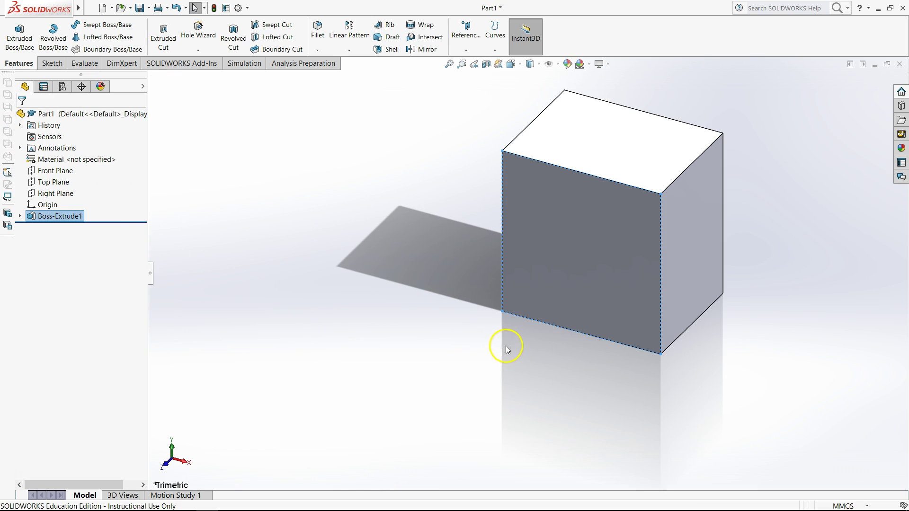
- Start a sketch on the block's front face and draw two crossing diagonal lines from corner to corner
click(511, 64)
click(449, 313)
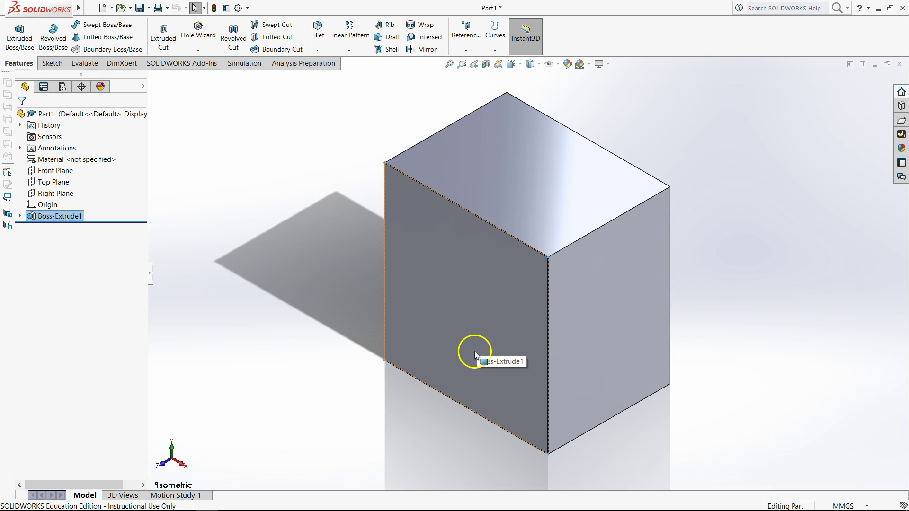
right_click(480, 317)
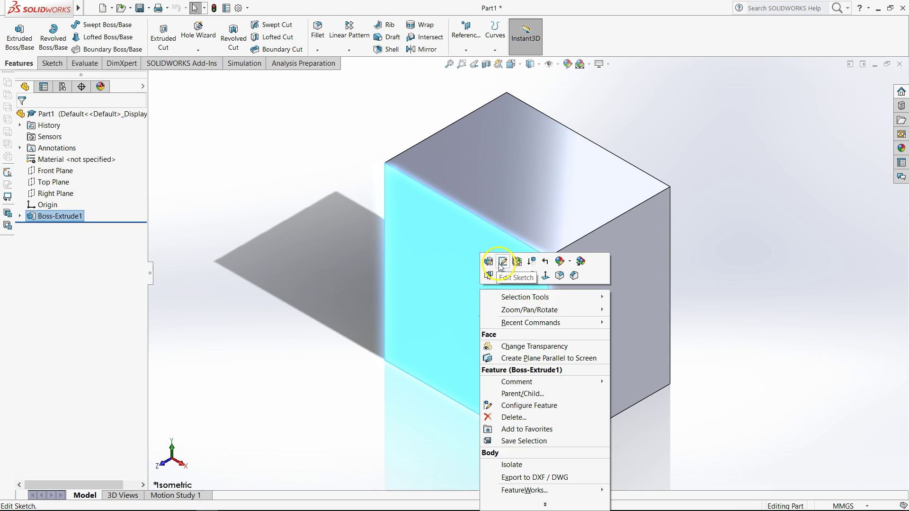
click(545, 276)
right_click(524, 254)
click(549, 237)
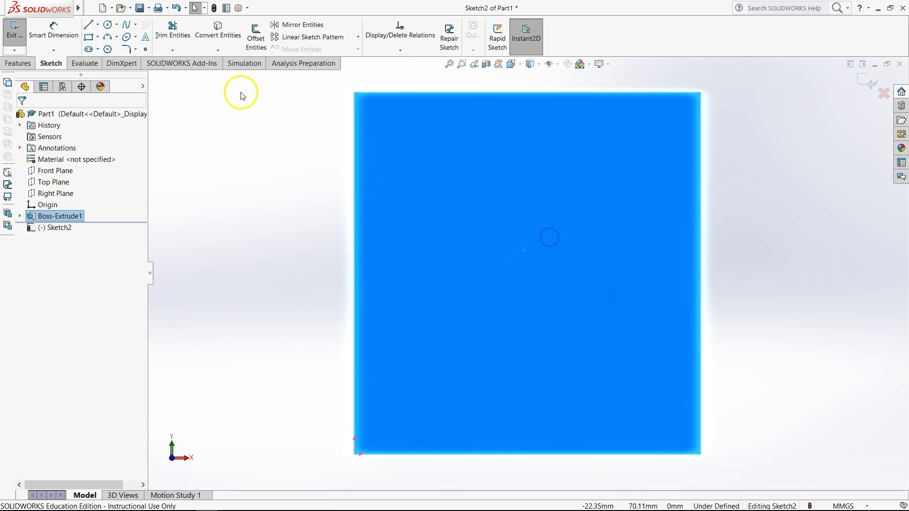
click(88, 24)
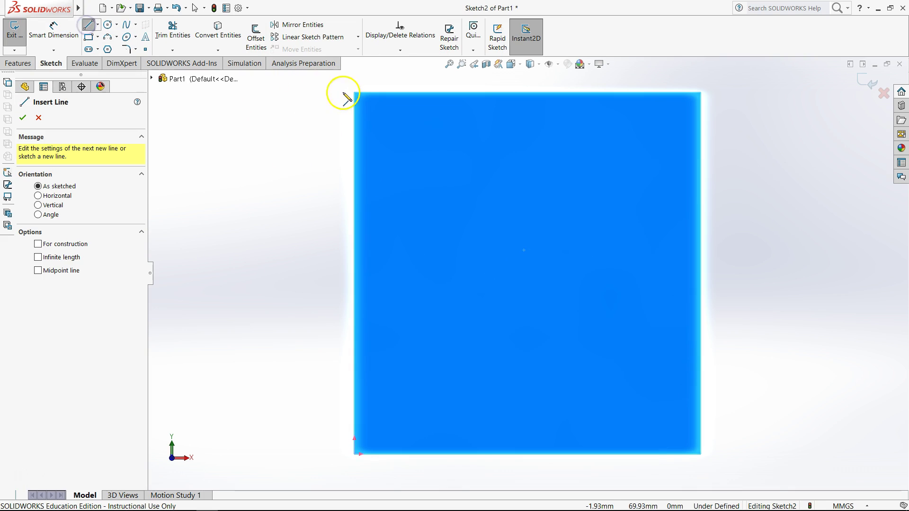
click(355, 93)
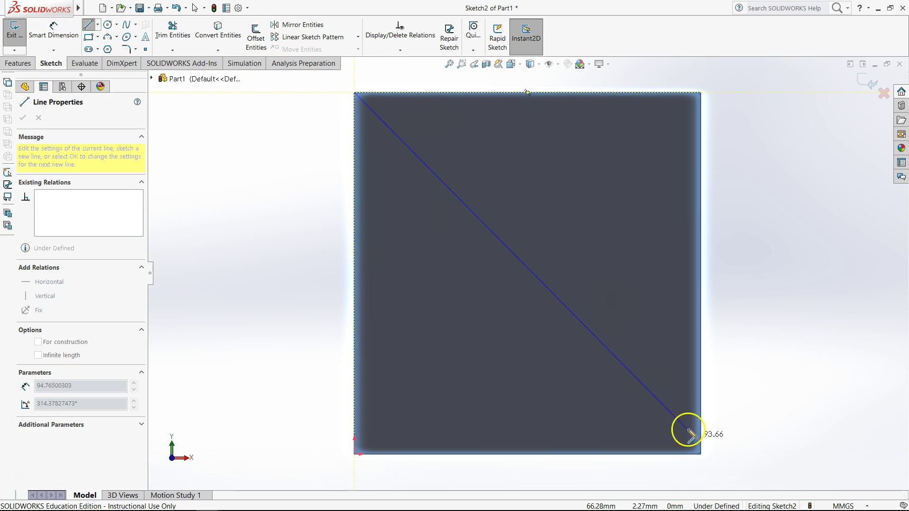
click(700, 454)
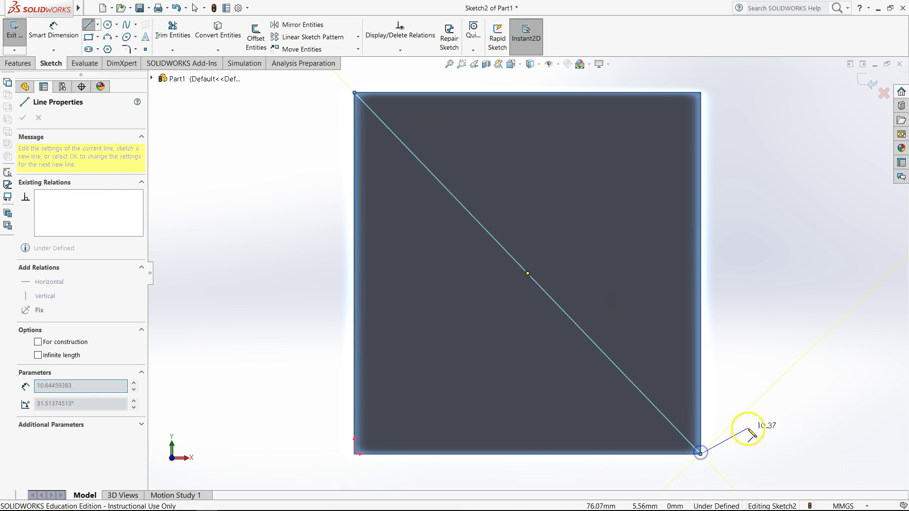
right_click(602, 262)
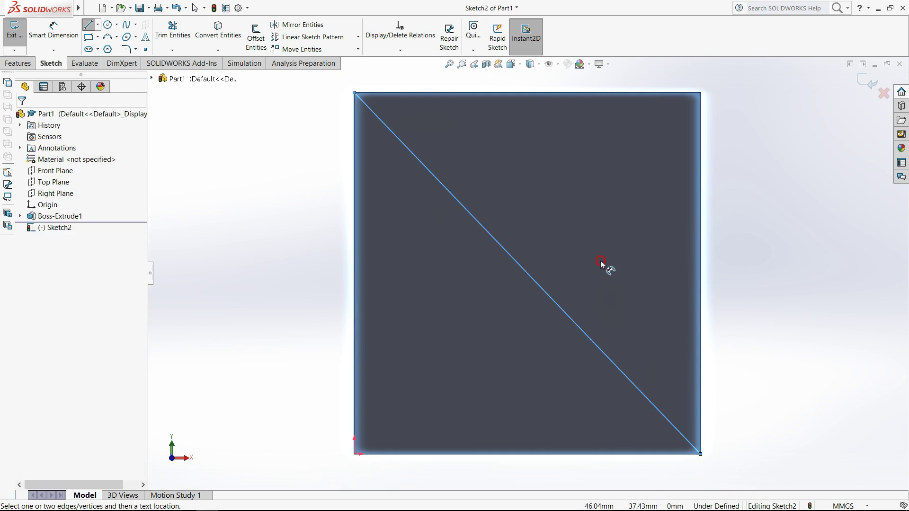
click(355, 454)
click(700, 93)
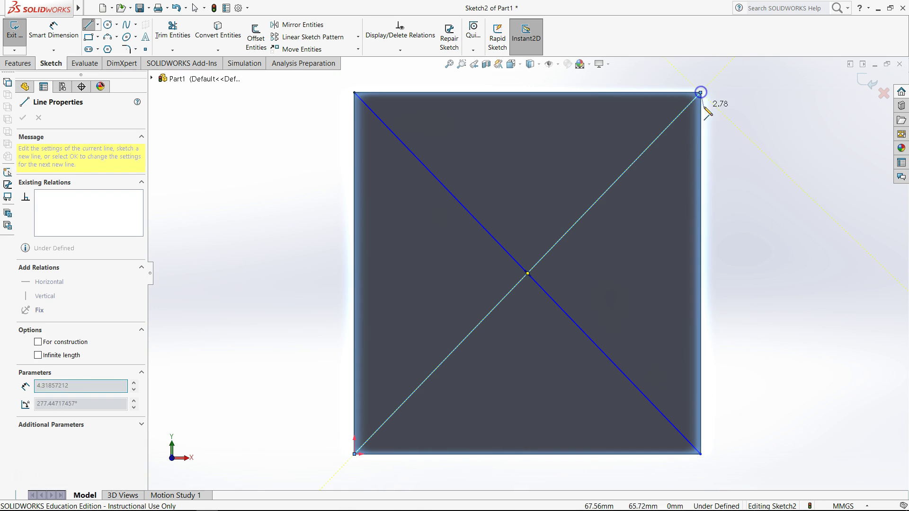
- Offset the diagonal that rises from the origin by 4.8 mm bi-directionally, capping the ends with arcs
click(256, 39)
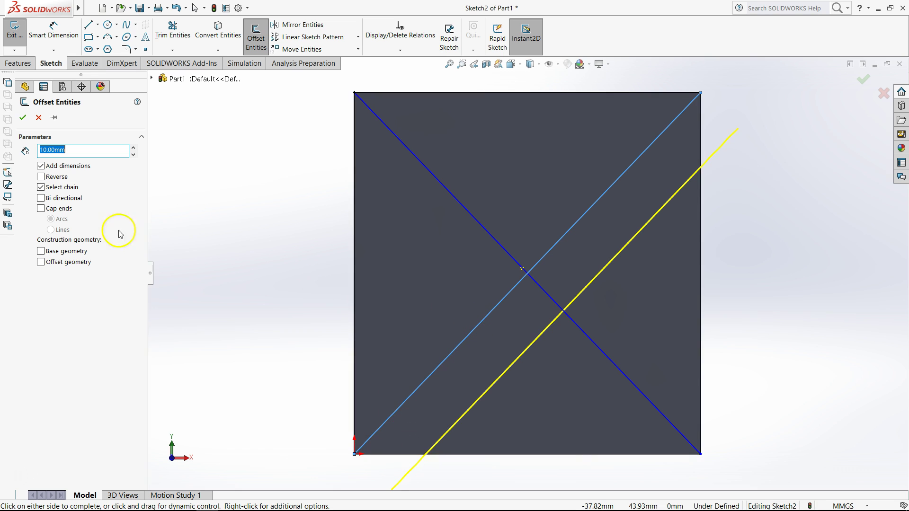
click(41, 198)
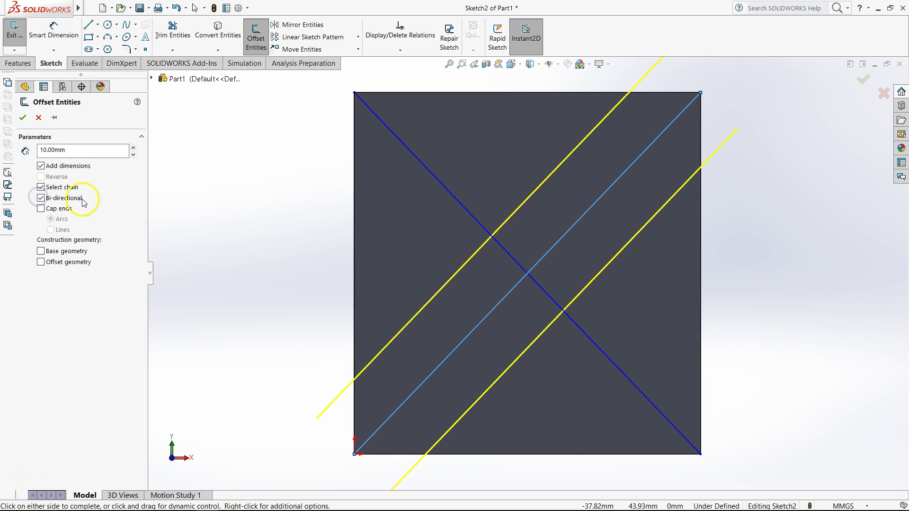
click(41, 210)
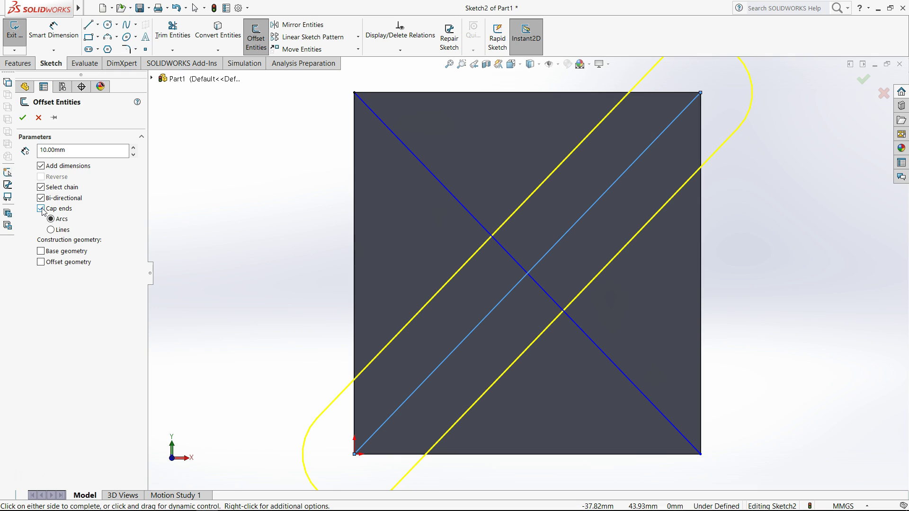
drag(75, 150, 25, 150)
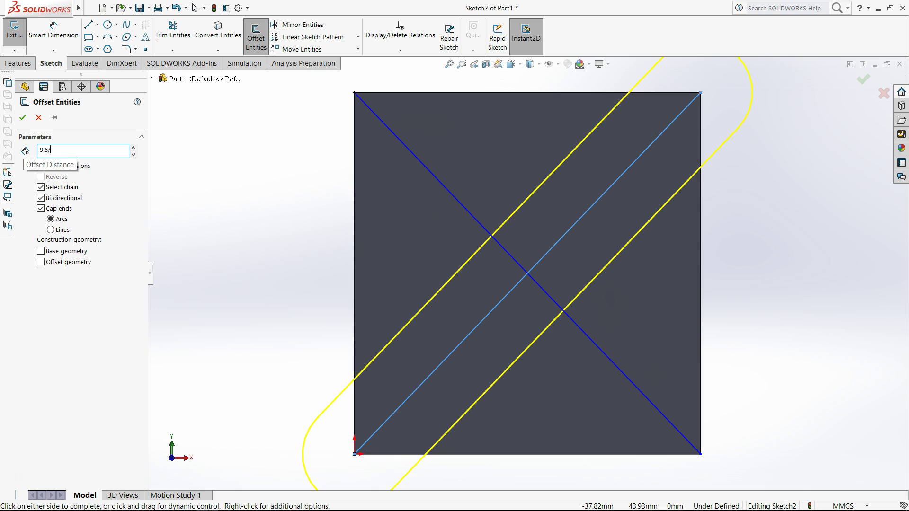
key(Return)
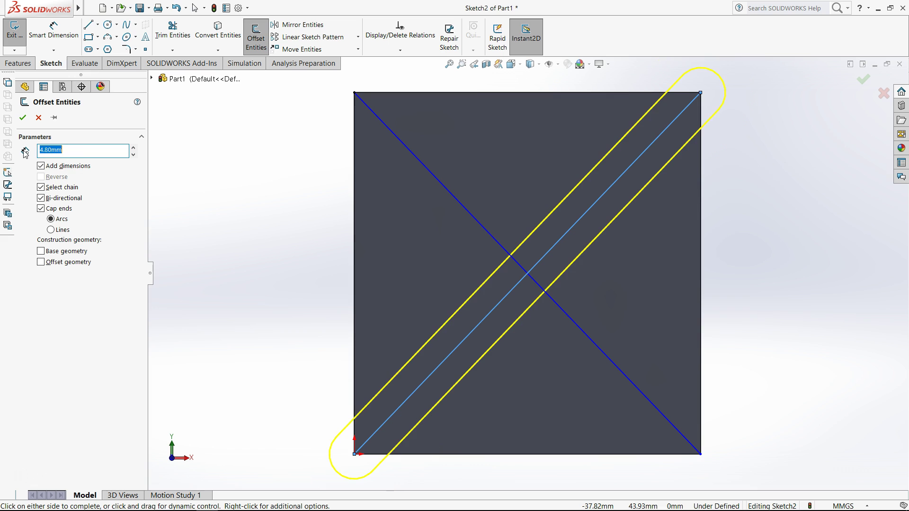
click(428, 167)
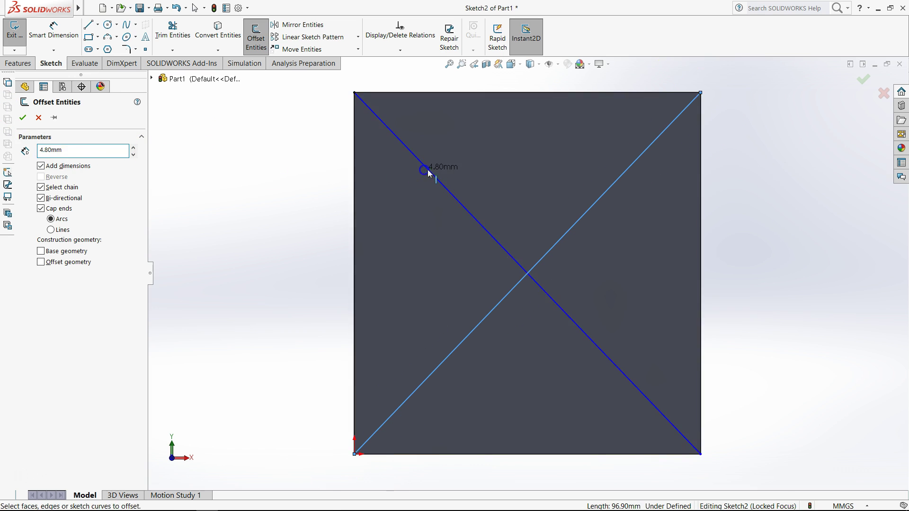
click(431, 173)
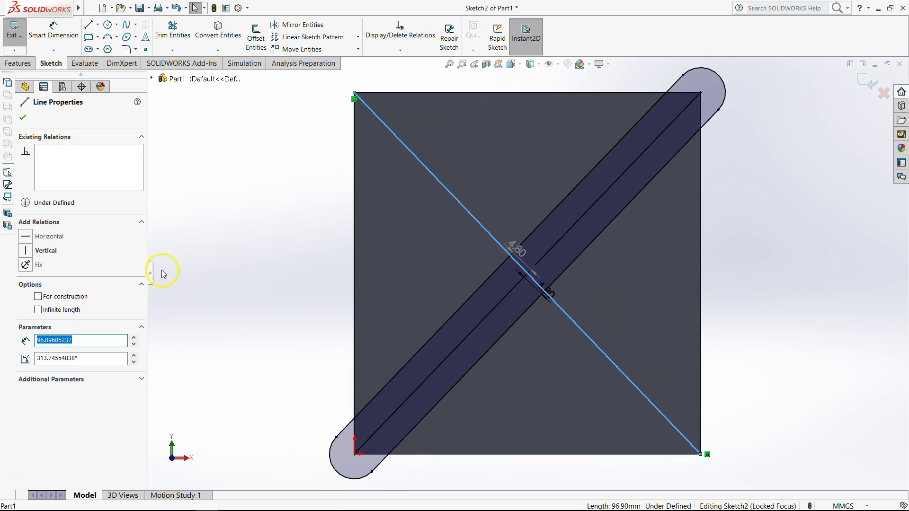
click(159, 204)
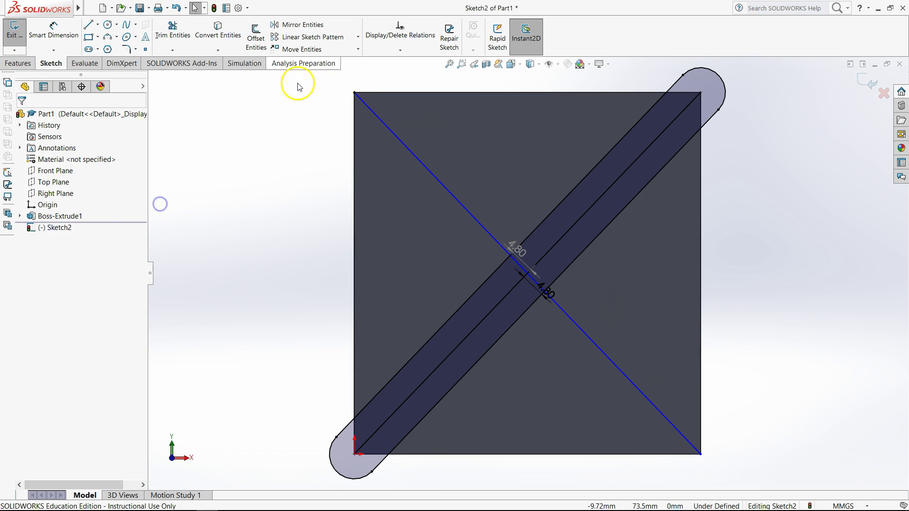
- Offset the other diagonal by 4.8 mm bi-directionally, capping the ends with arcs
click(253, 38)
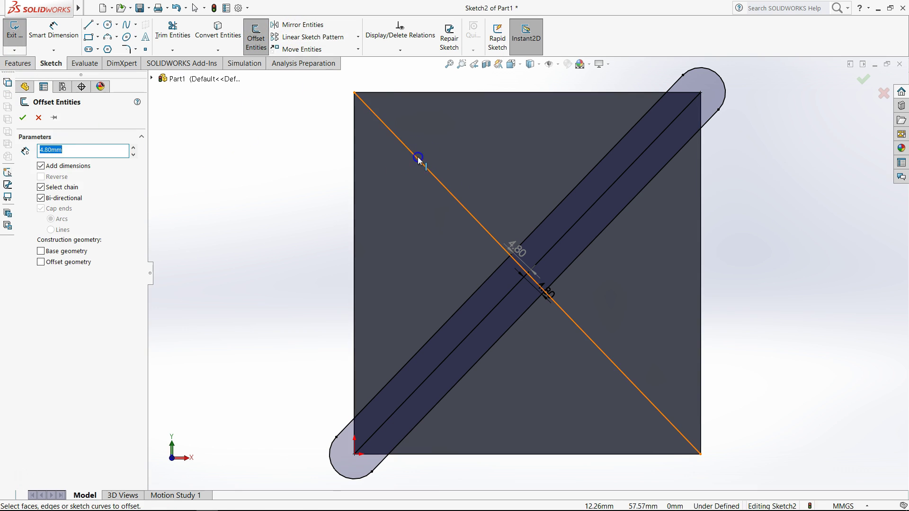
click(418, 157)
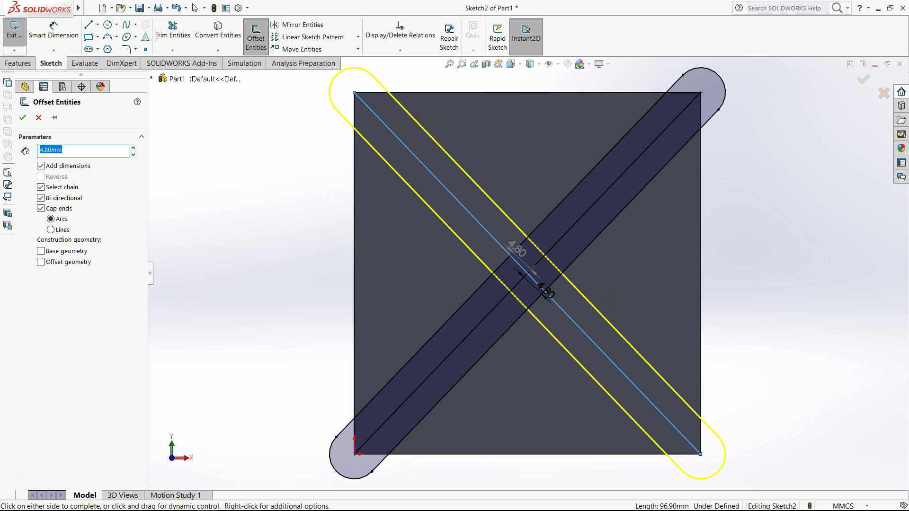
click(51, 231)
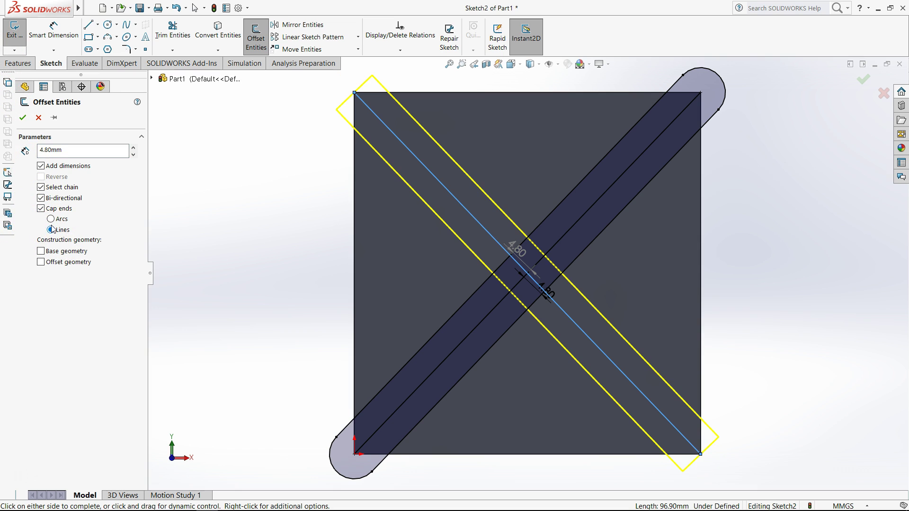
click(51, 219)
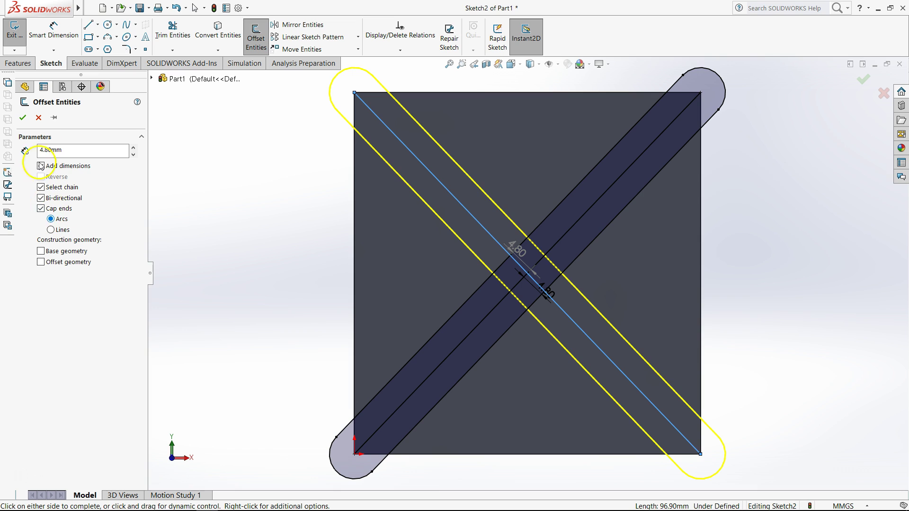
click(26, 119)
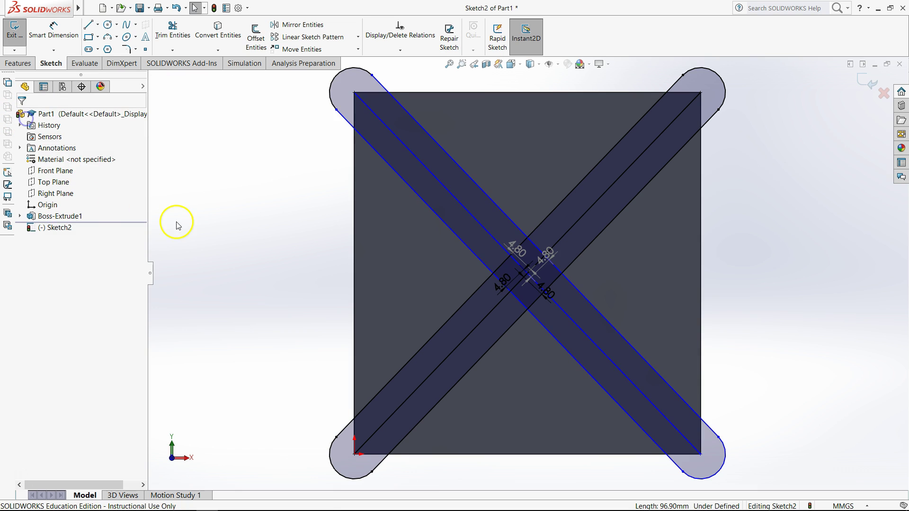
- Trim away the diagonals and the crossing segments at the centre to leave a single X-shaped outline
click(162, 34)
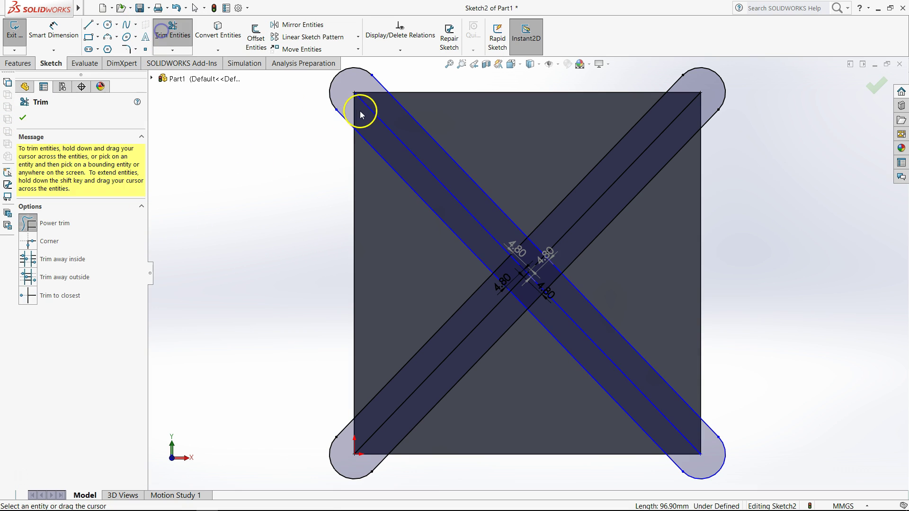
drag(577, 241, 496, 266)
mouse_move(573, 240)
mouse_down()
mouse_move(561, 300)
mouse_move(519, 306)
mouse_move(500, 326)
mouse_move(488, 308)
mouse_move(532, 253)
mouse_move(534, 285)
mouse_move(497, 269)
mouse_move(507, 278)
mouse_up()
- Cut-extrude the X-shaped outline 1.5 mm deep into the block's front face
click(27, 66)
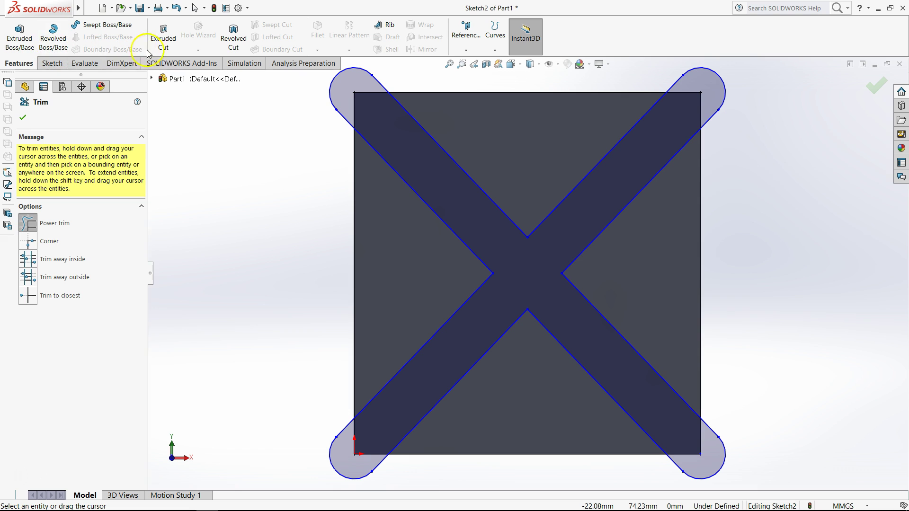
click(163, 41)
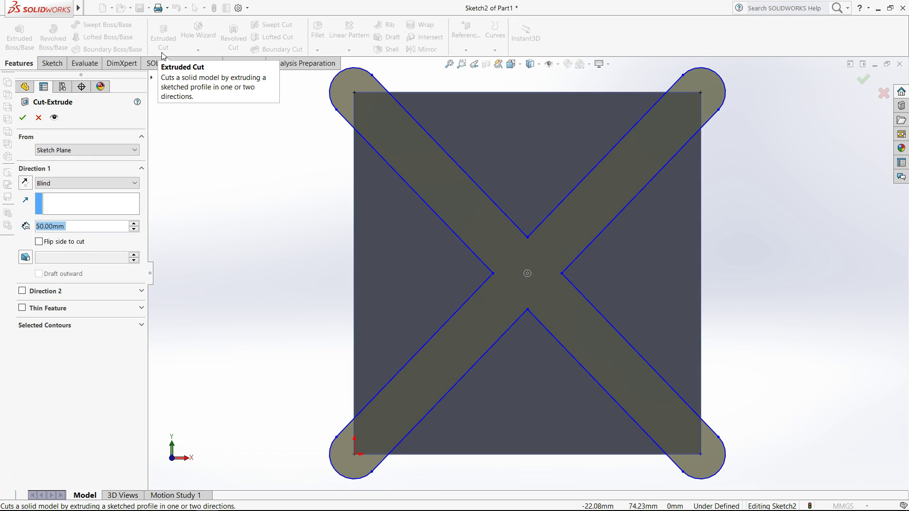
text(1)
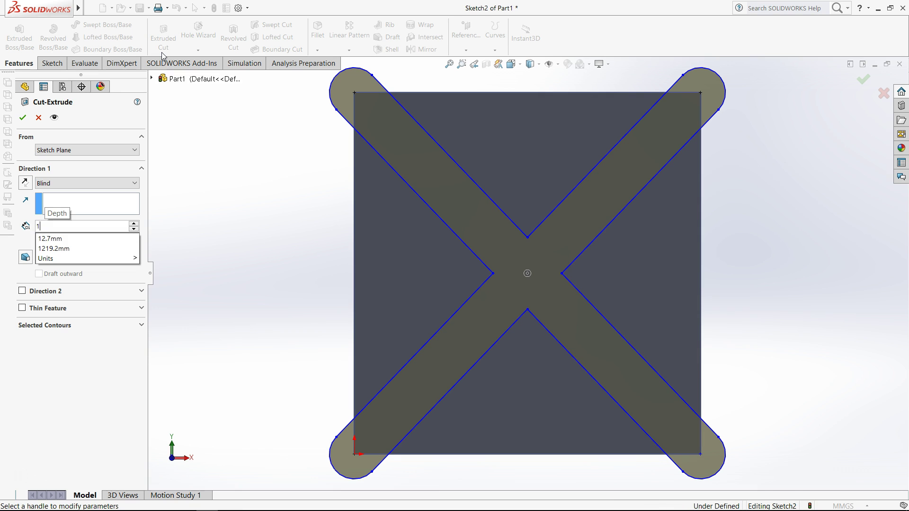
text(.5)
key(Return)
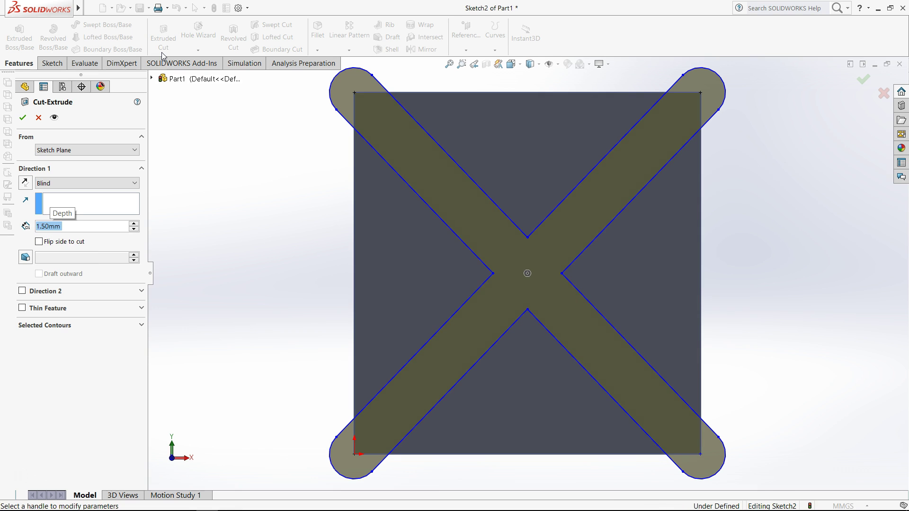
middle_drag(420, 223, 334, 255)
click(23, 118)
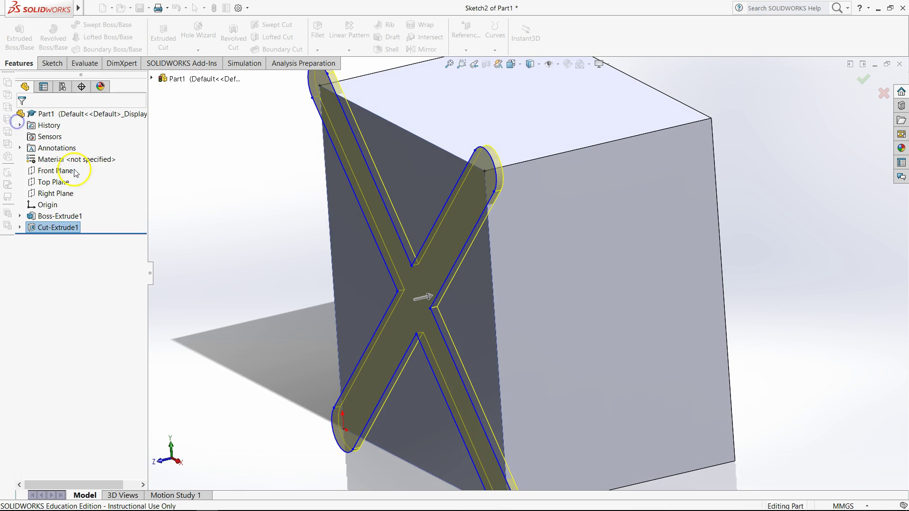
- Start a sketch on the block's right side face, viewed straight on, and draw a circle of about 18 mm radius near its middle
click(324, 273)
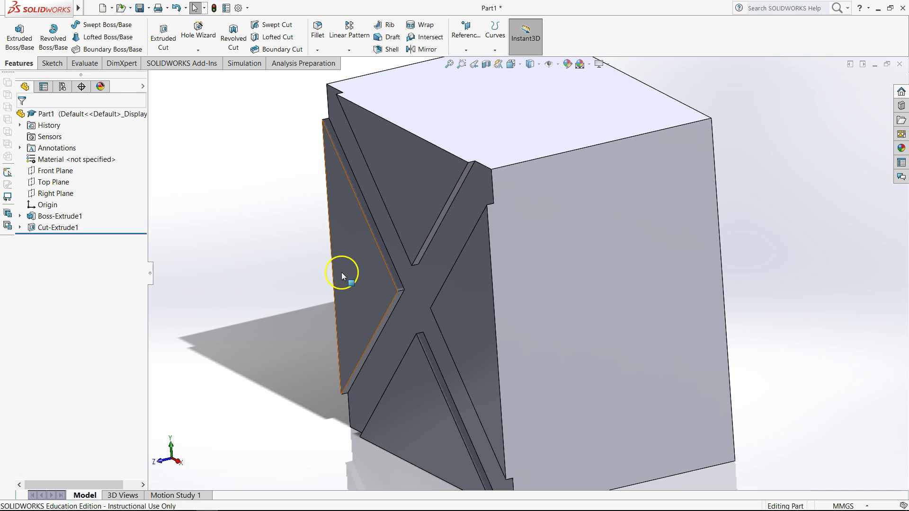
right_click(541, 318)
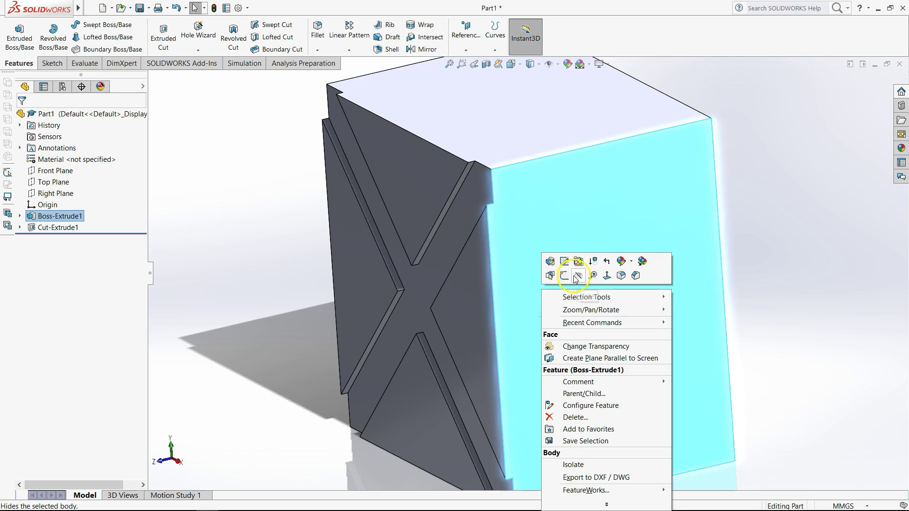
click(606, 275)
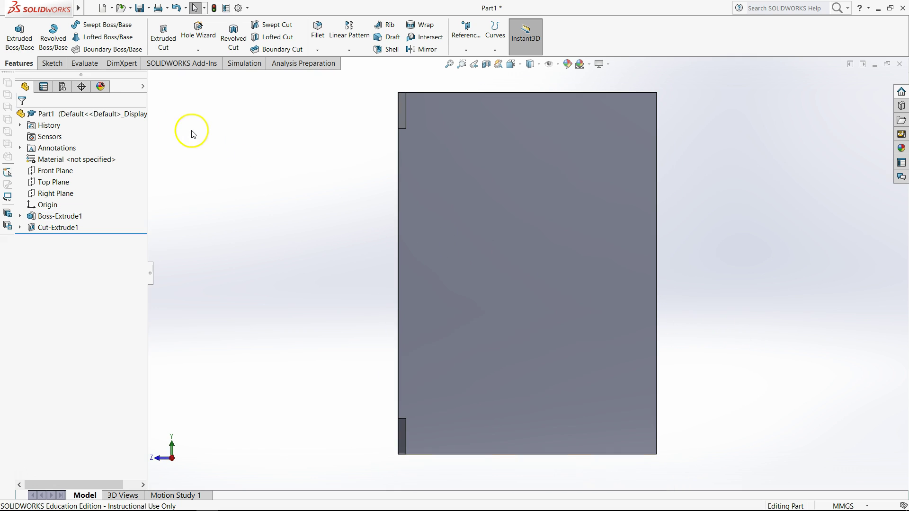
right_click(411, 199)
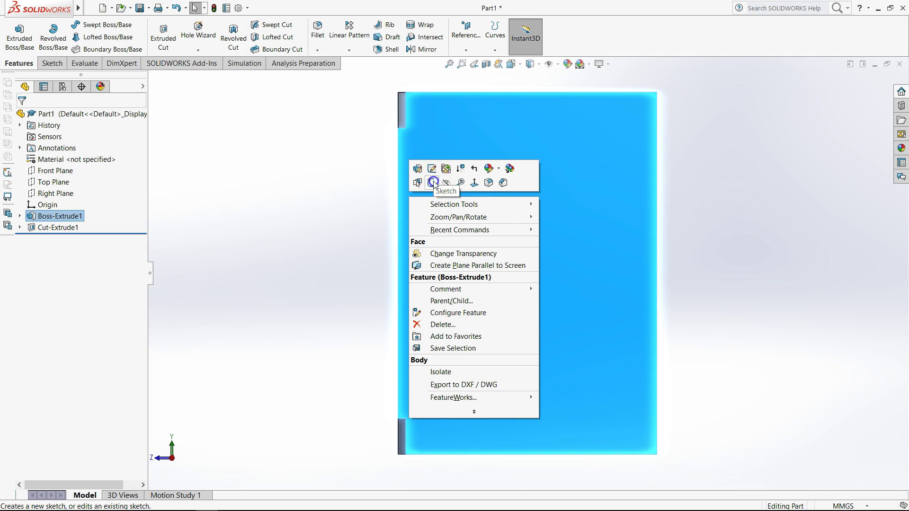
click(432, 182)
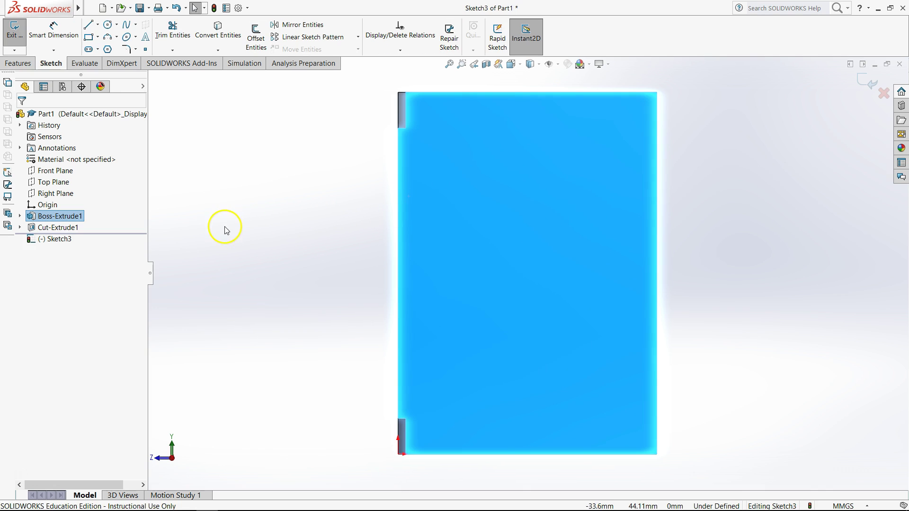
click(283, 230)
click(111, 26)
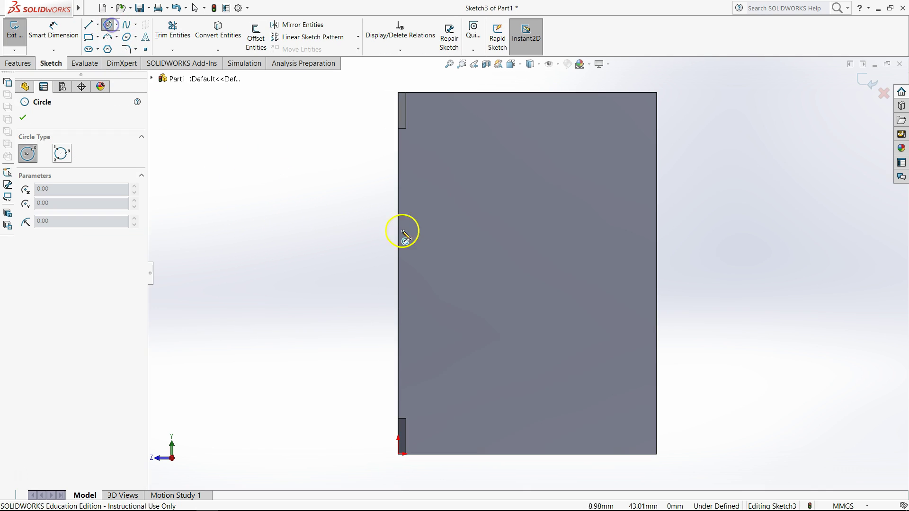
click(532, 268)
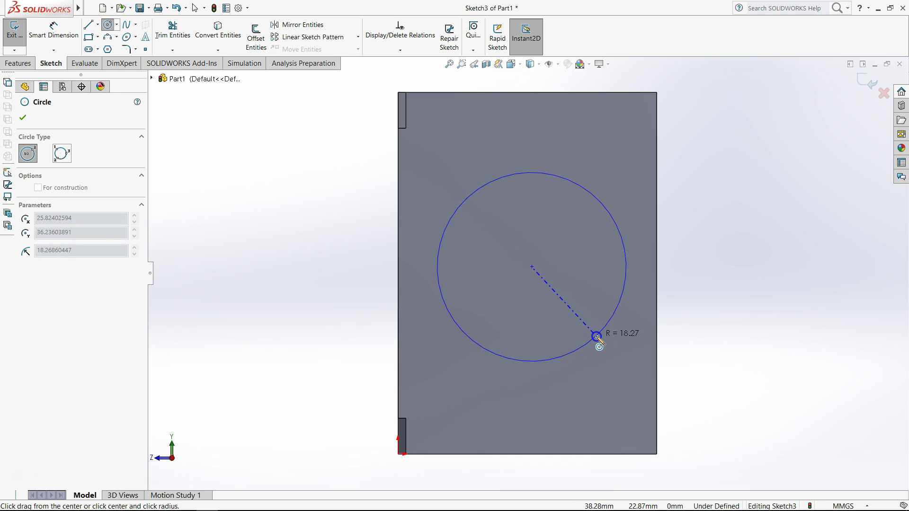
click(596, 337)
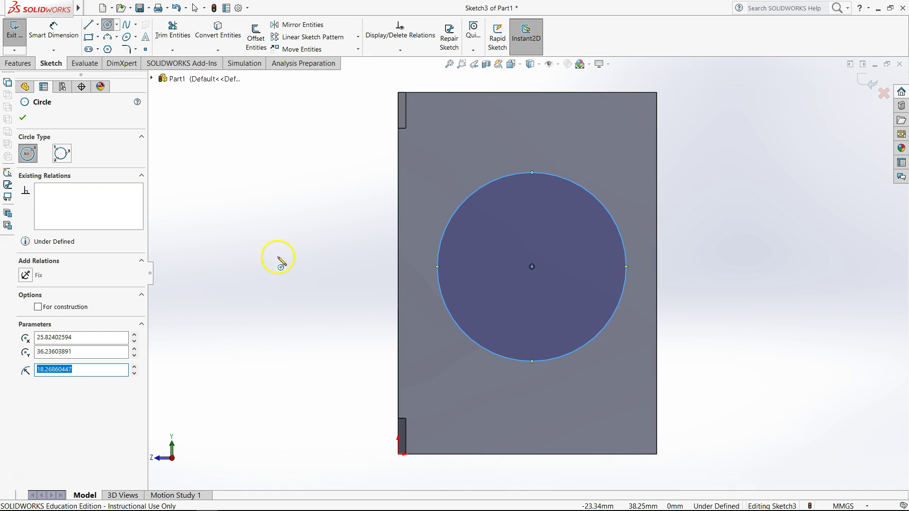
- Dimension the circle's centre 27 mm above the block's bottom edge
right_drag(278, 257, 287, 132)
click(532, 266)
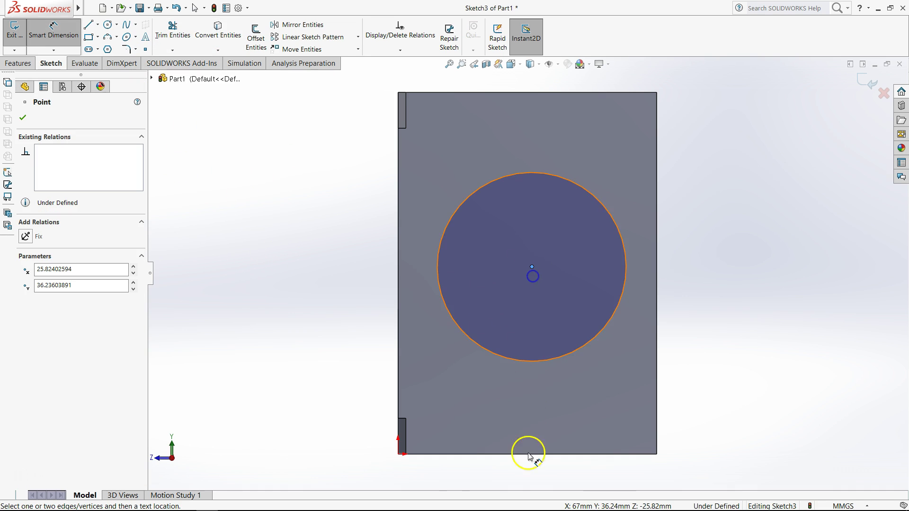
click(530, 458)
click(290, 434)
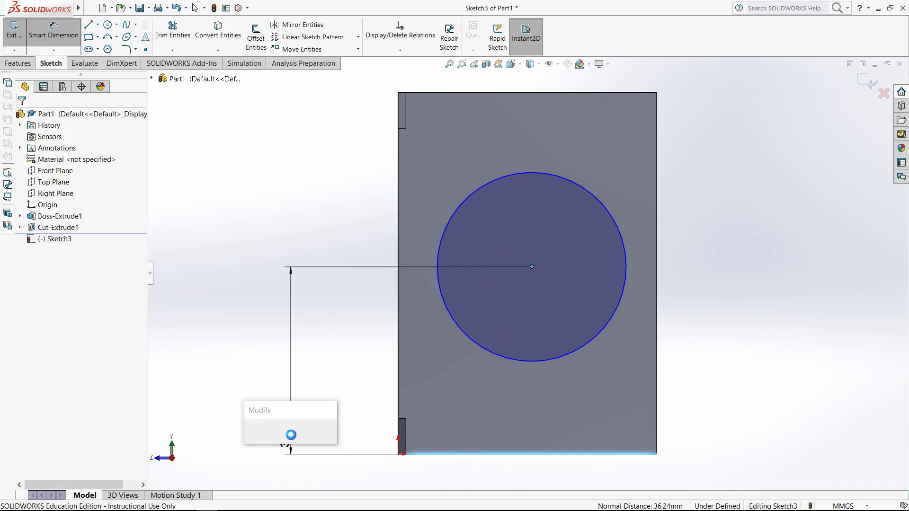
text(27)
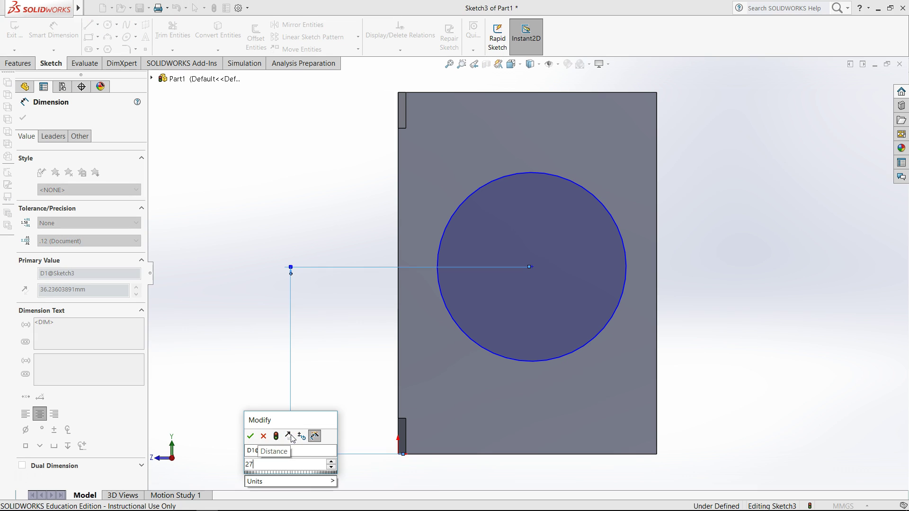
key(Return)
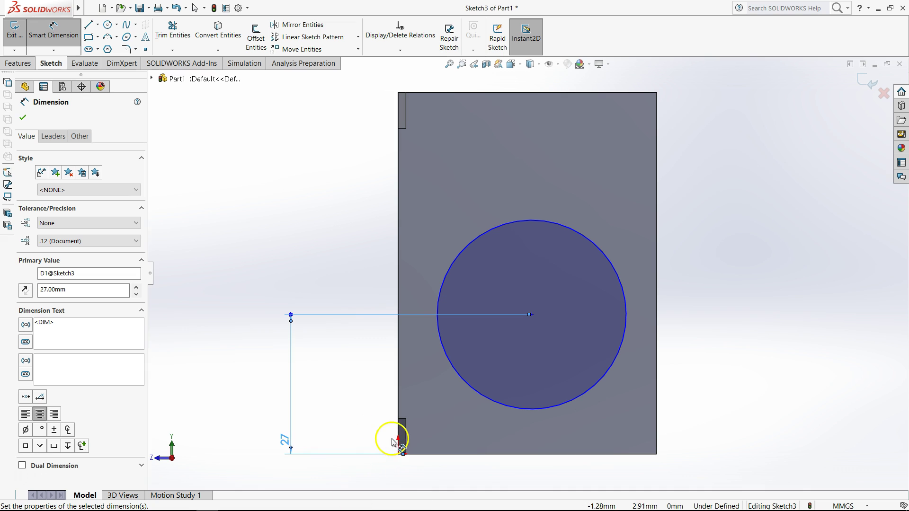
- Dimension the circle's centre 27 mm from the block's front edge
click(397, 372)
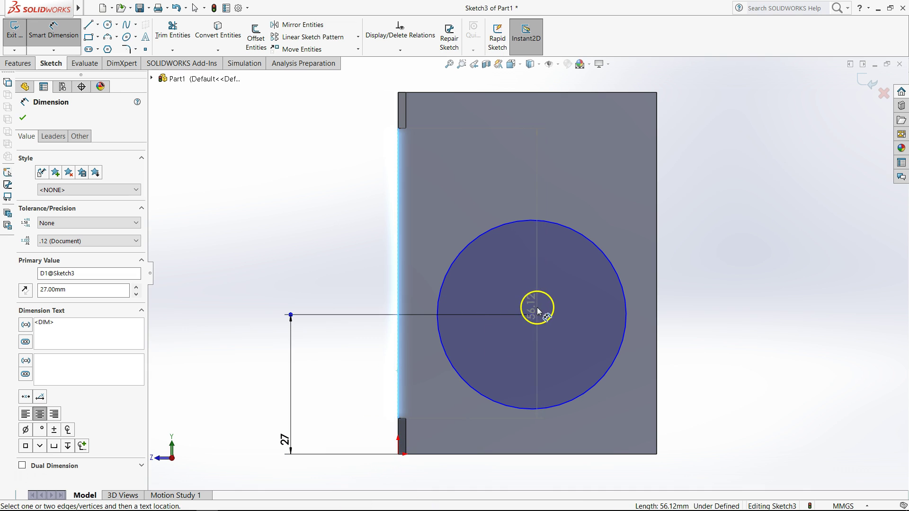
click(533, 315)
click(456, 483)
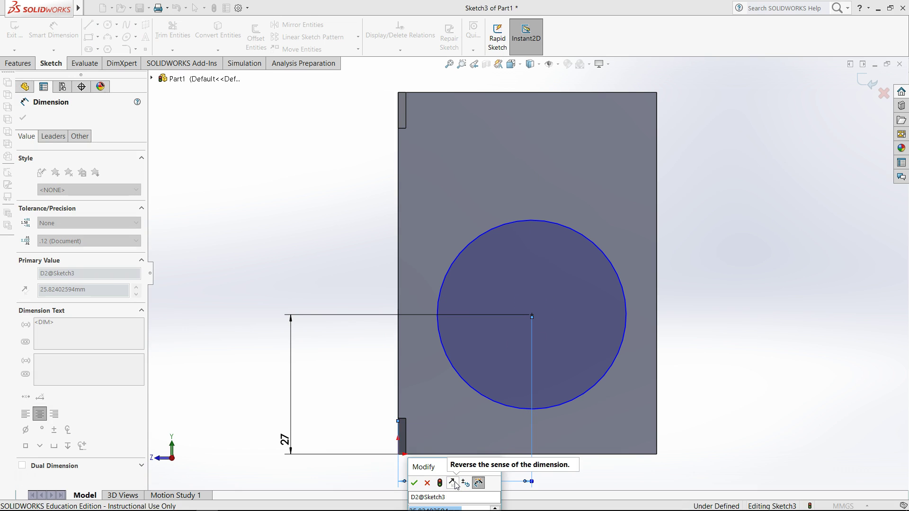
text(27)
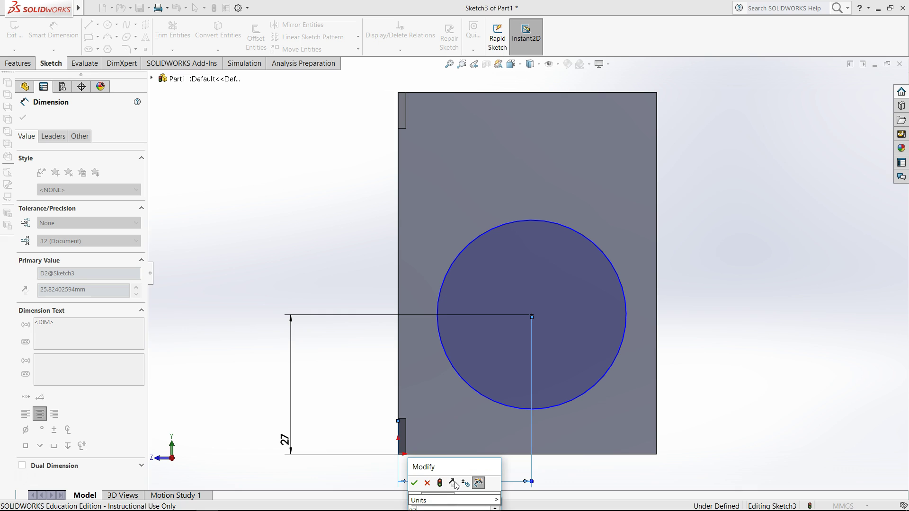
key(Return)
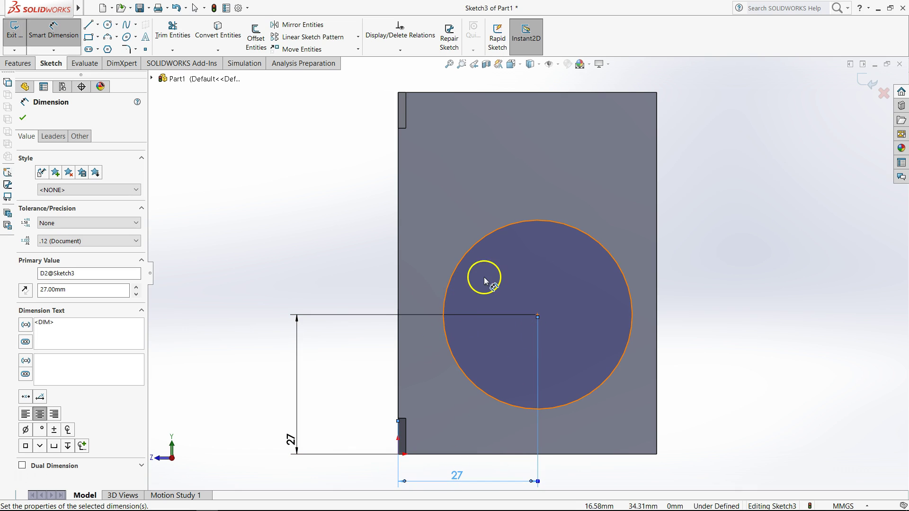
- Dimension the circle's diameter to 38 mm
click(607, 252)
click(709, 235)
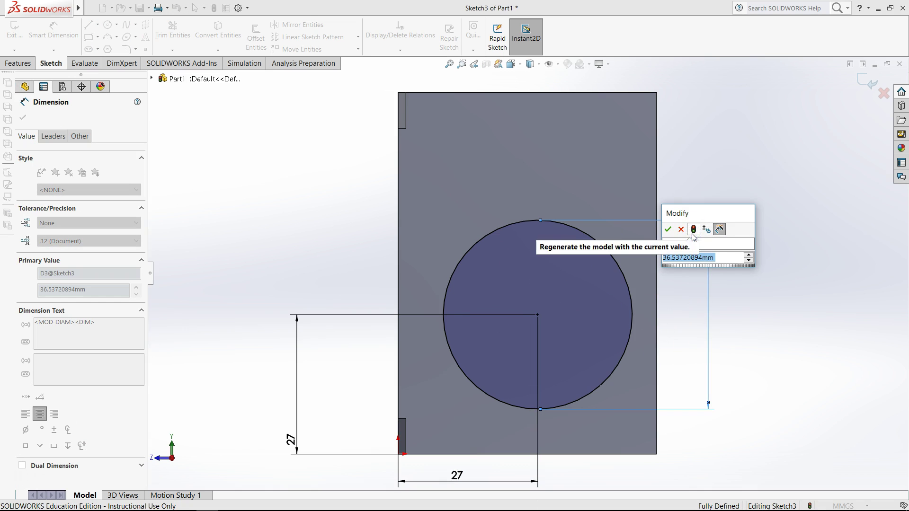
text(38)
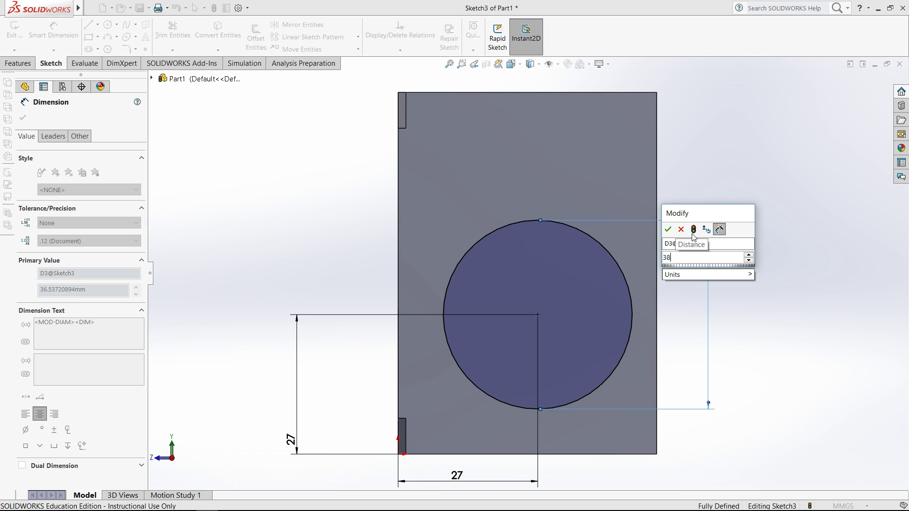
key(Return)
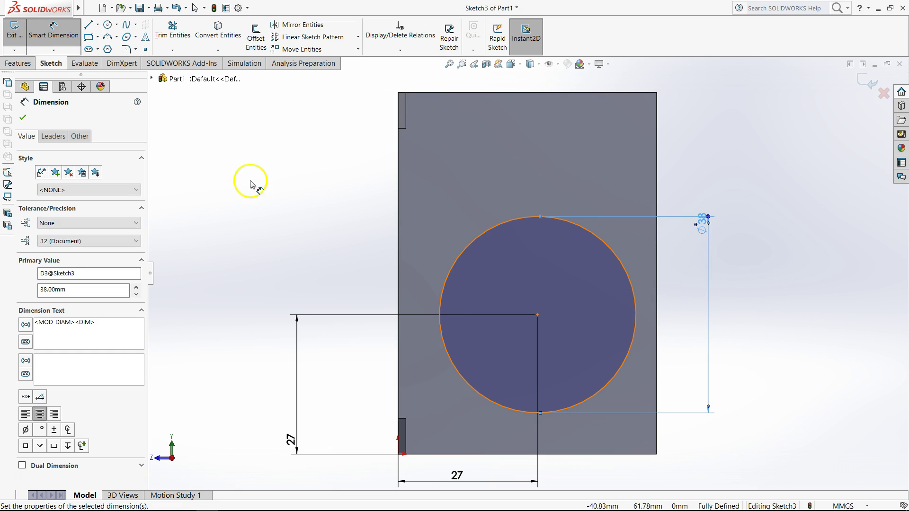
- Sketch a rectangle about 15 mm wide from inside the circle past the block's back edge, and dimension its height to 19 mm
click(89, 37)
click(680, 275)
click(602, 371)
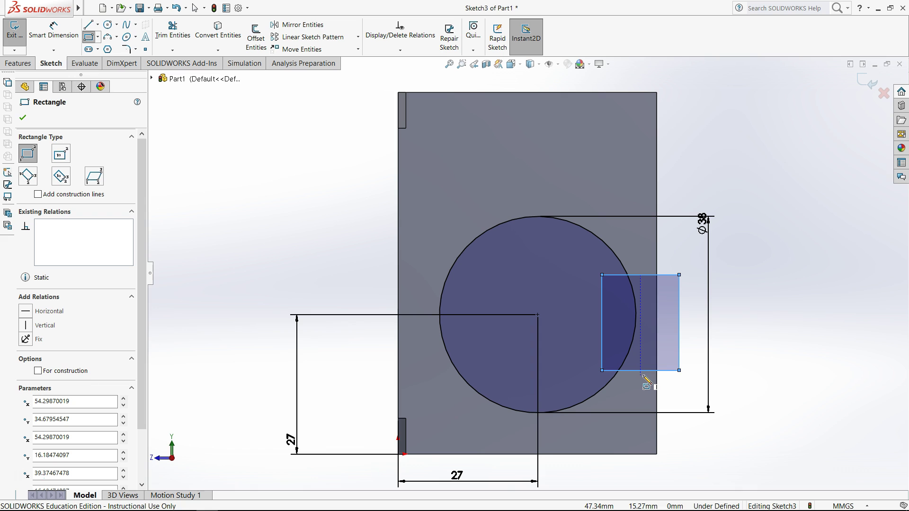
right_drag(772, 345, 772, 254)
click(677, 325)
click(779, 327)
text(19)
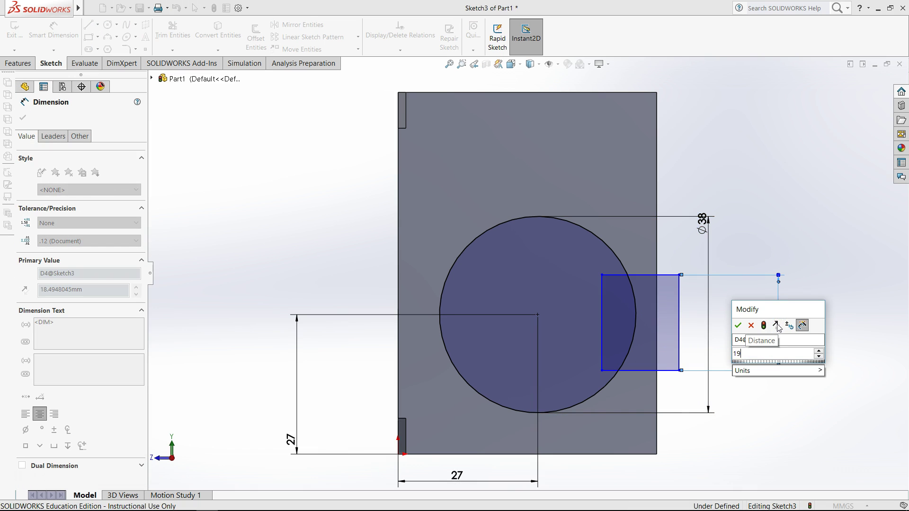
key(Return)
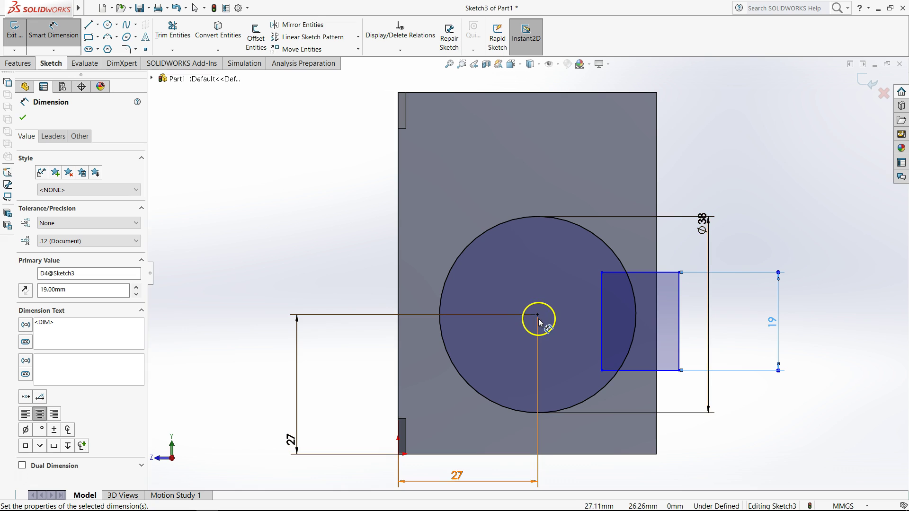
click(88, 26)
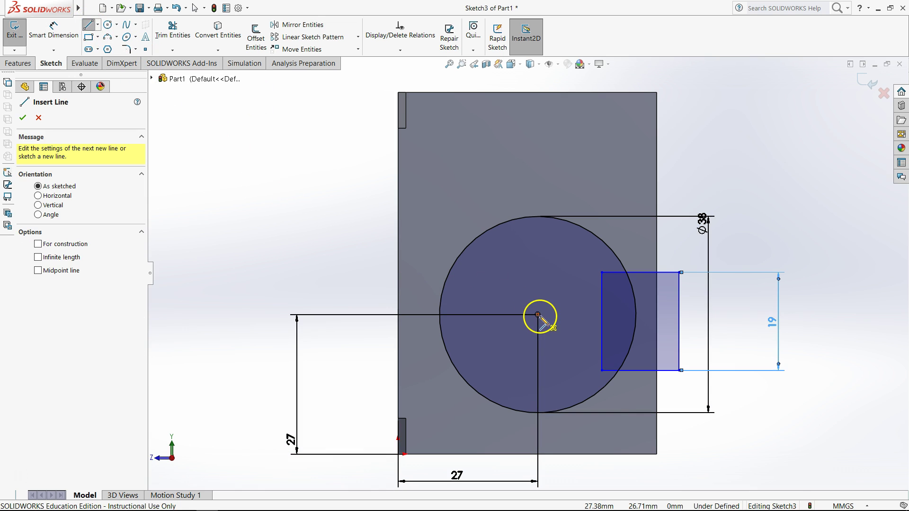
click(538, 314)
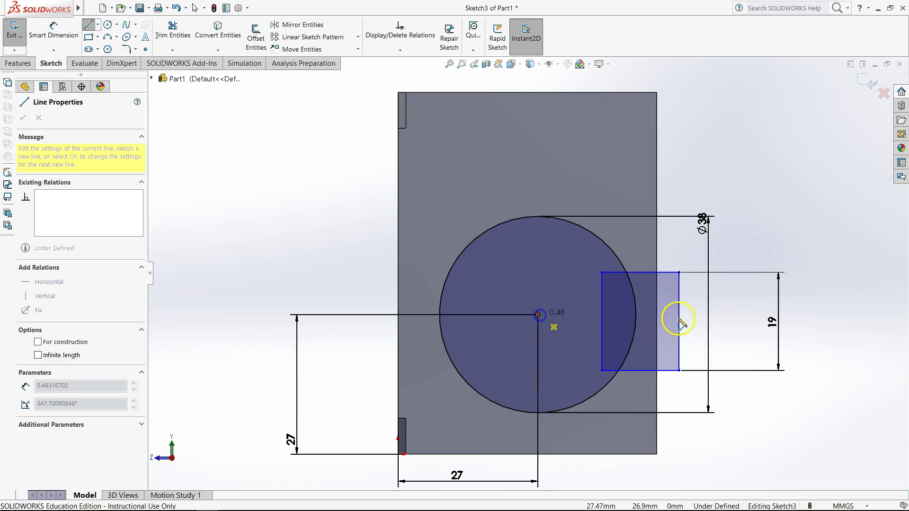
click(754, 317)
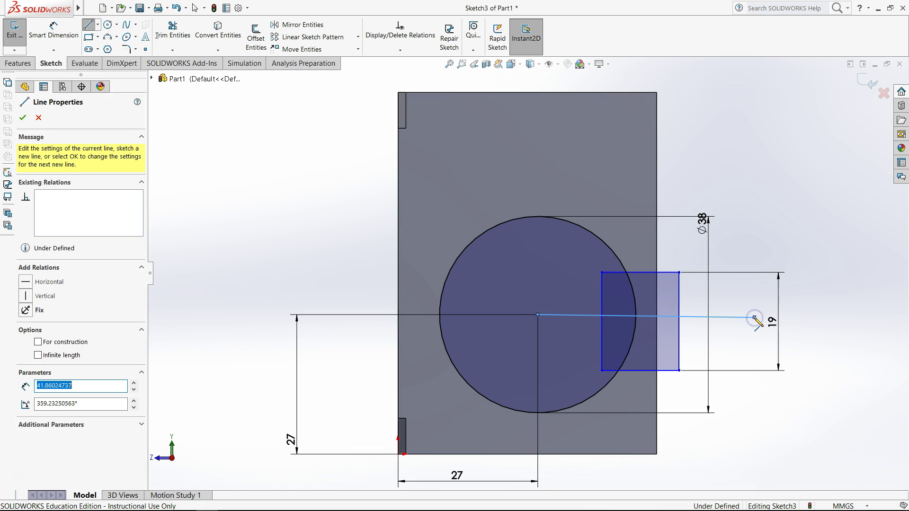
key(ctrl+z)
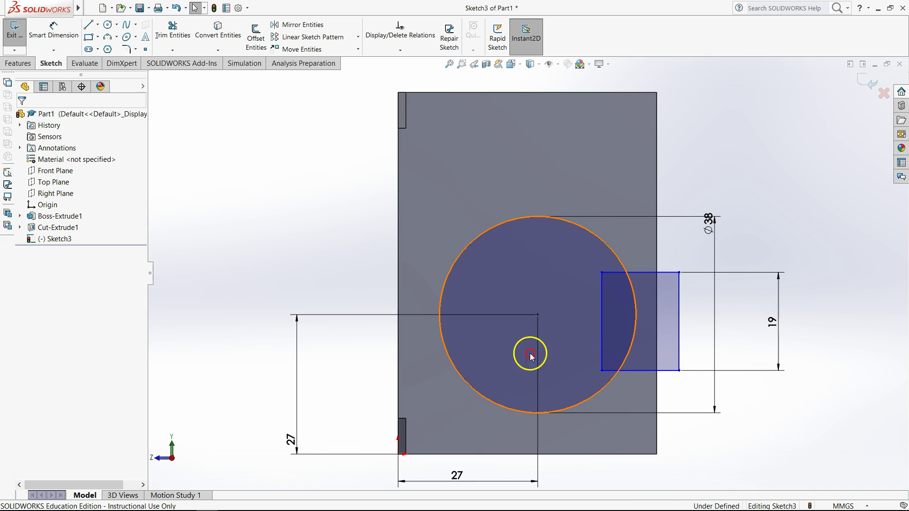
- Sketch a horizontal construction line about 40.6 mm long from the circle's centre past the rectangle's outer side
key(l)
click(538, 315)
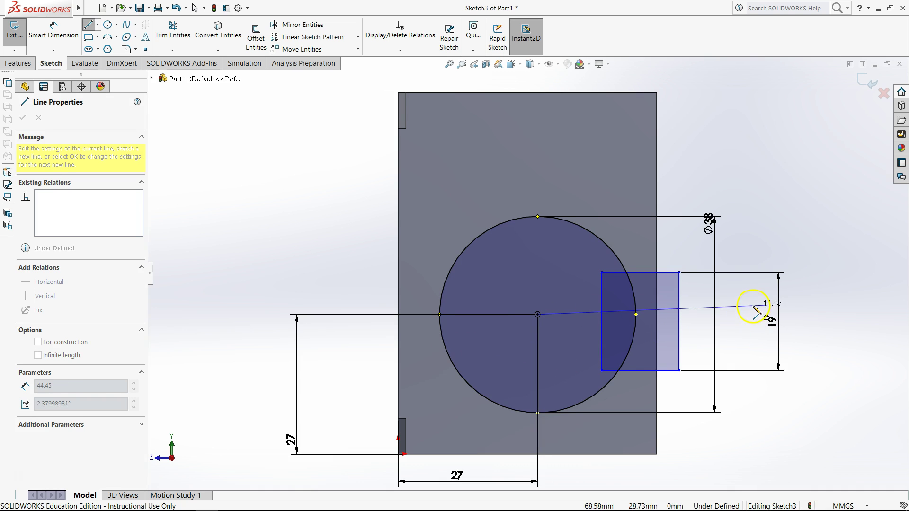
click(748, 315)
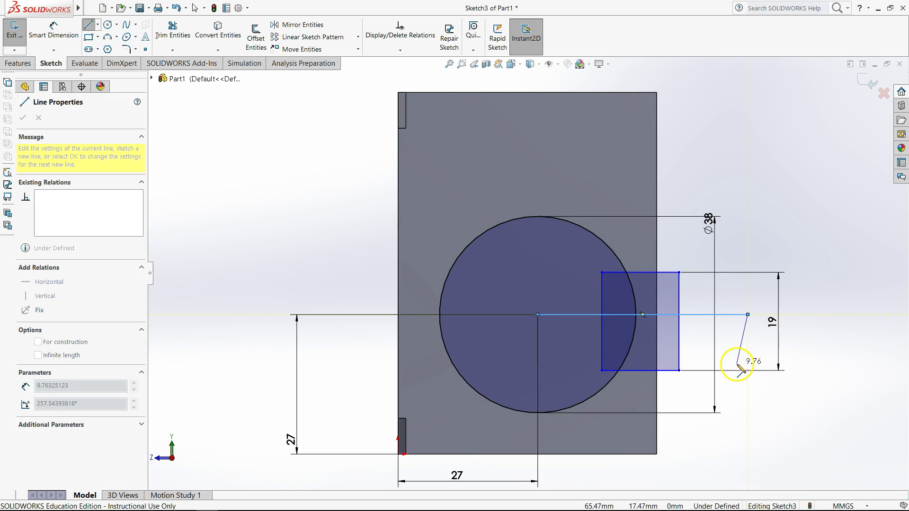
key(Escape)
click(720, 315)
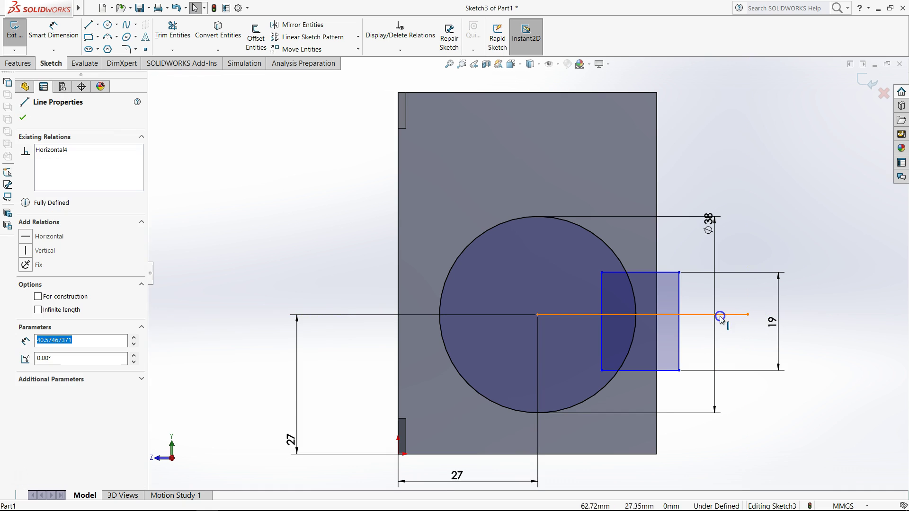
click(38, 298)
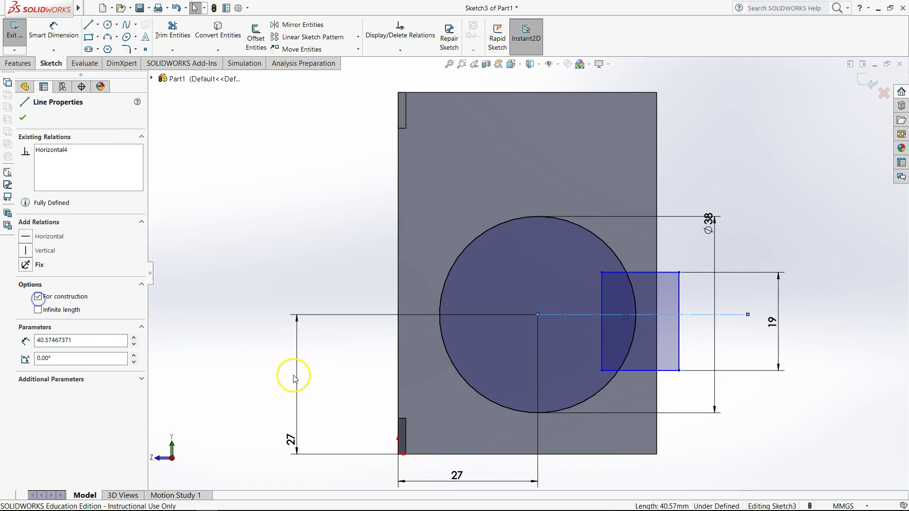
click(352, 271)
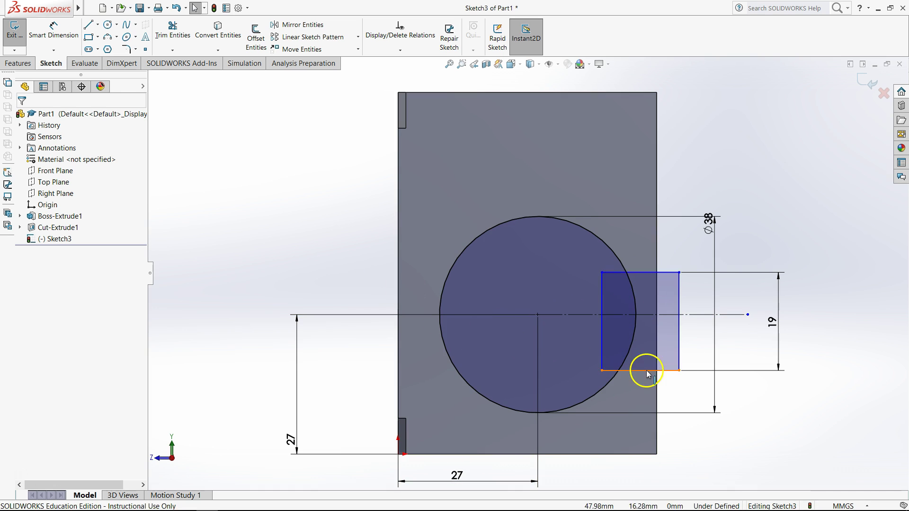
- Dimension the rectangle's upper edge 9.5 mm above the horizontal construction line
right_drag(832, 383, 846, 367)
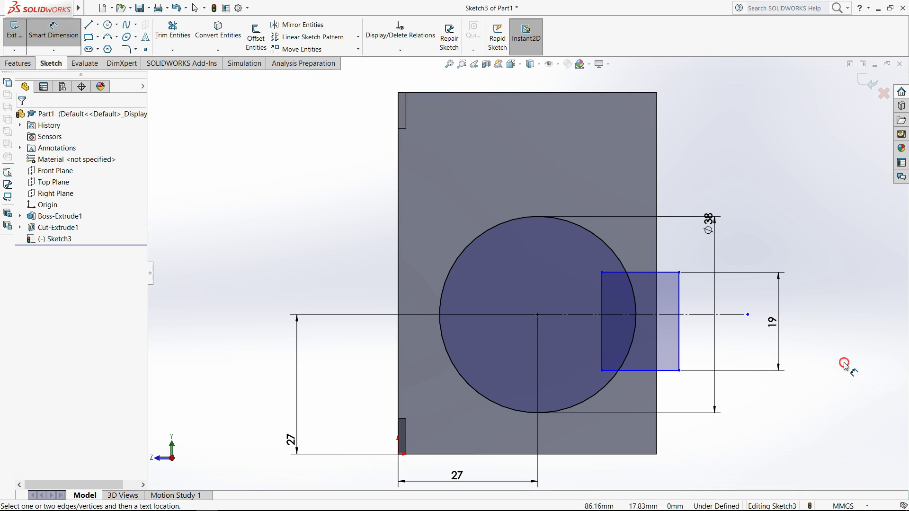
click(632, 314)
click(643, 274)
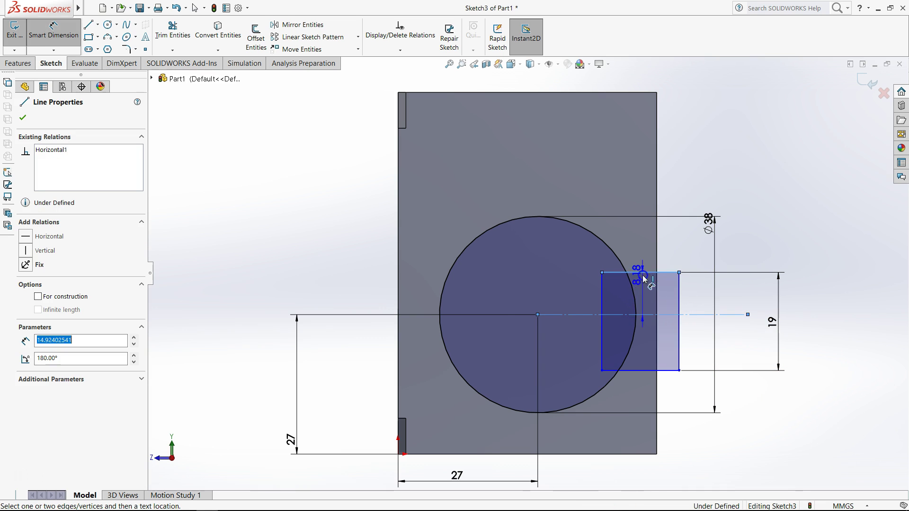
click(353, 296)
text(9.)
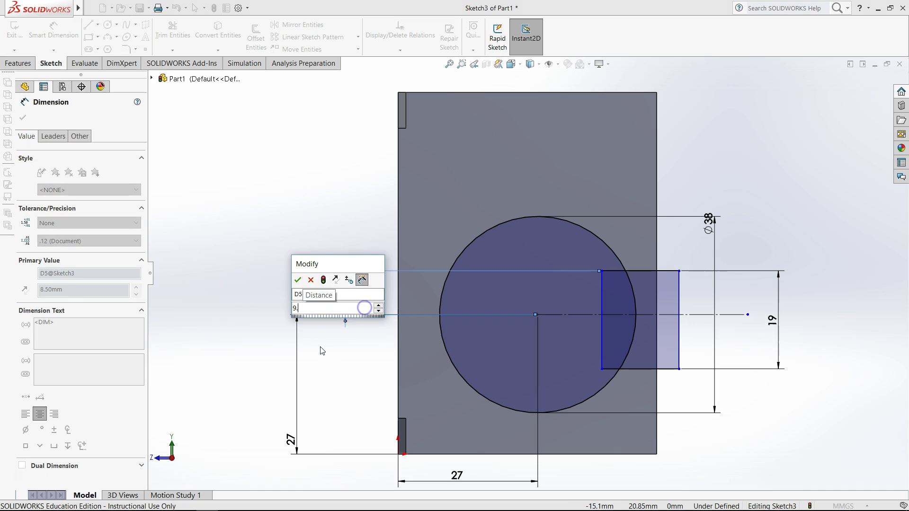
text(5)
key(Return)
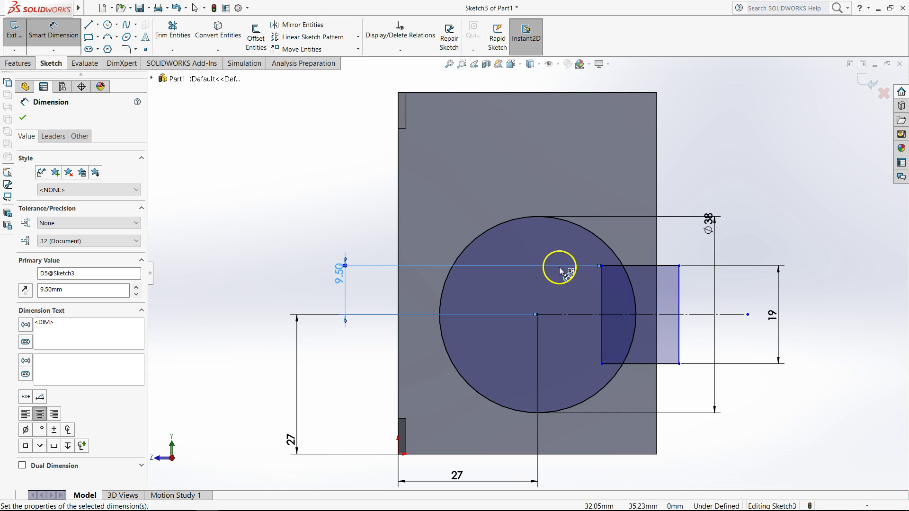
- Trim the circle's arc and the rectangle's lines where they overlap, leaving one closed circle-and-slot outline
click(162, 27)
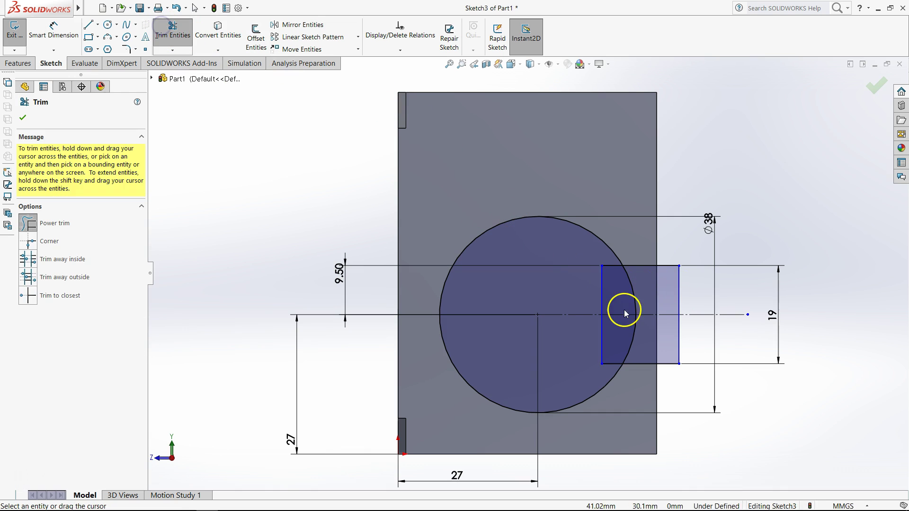
drag(584, 298, 655, 298)
drag(669, 349, 586, 345)
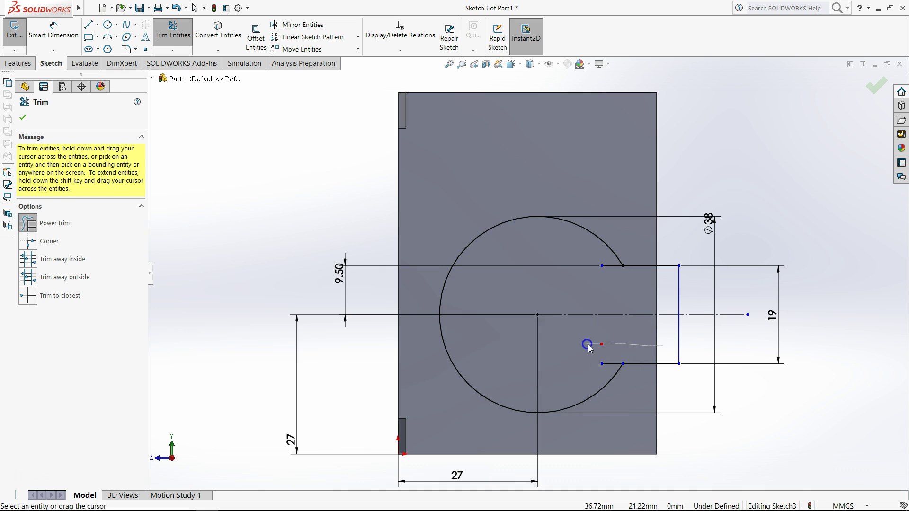
drag(611, 256, 613, 278)
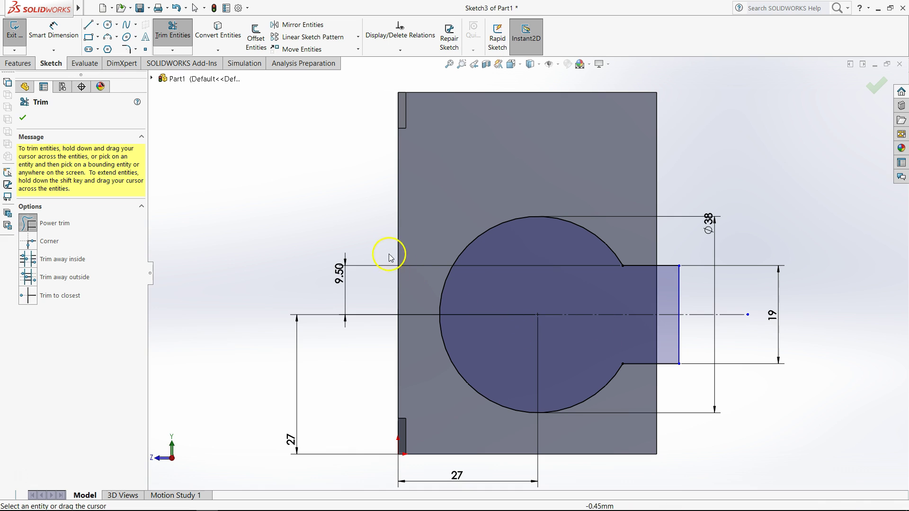
- Cut the circle-and-slot profile through the whole block with an Extruded Cut set to Through All
click(15, 64)
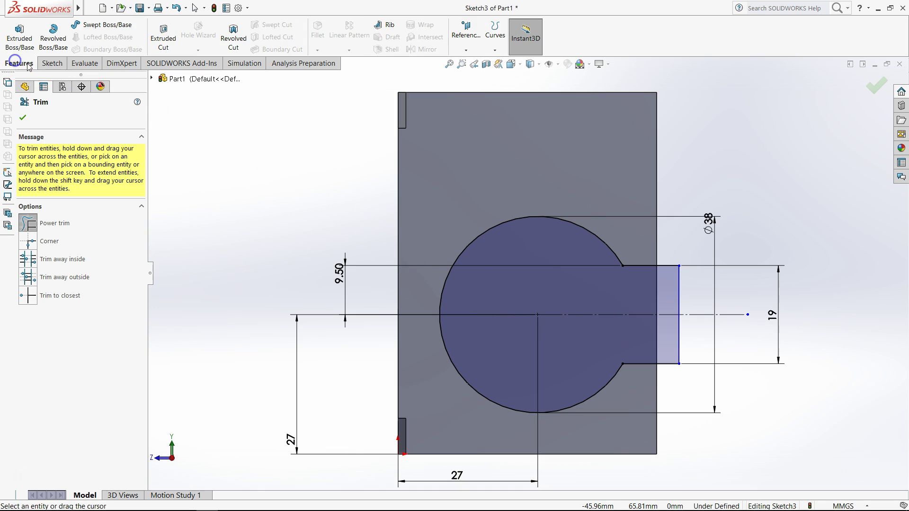
click(165, 40)
click(87, 183)
click(87, 202)
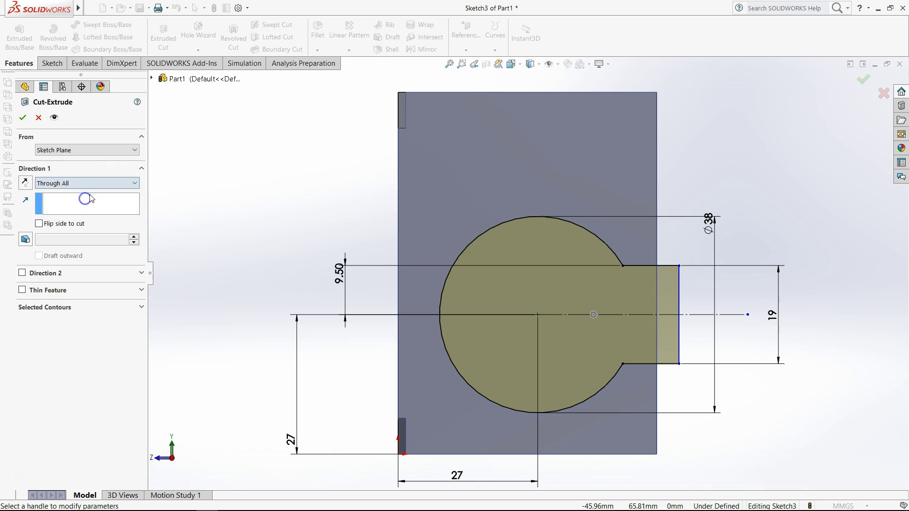
click(21, 119)
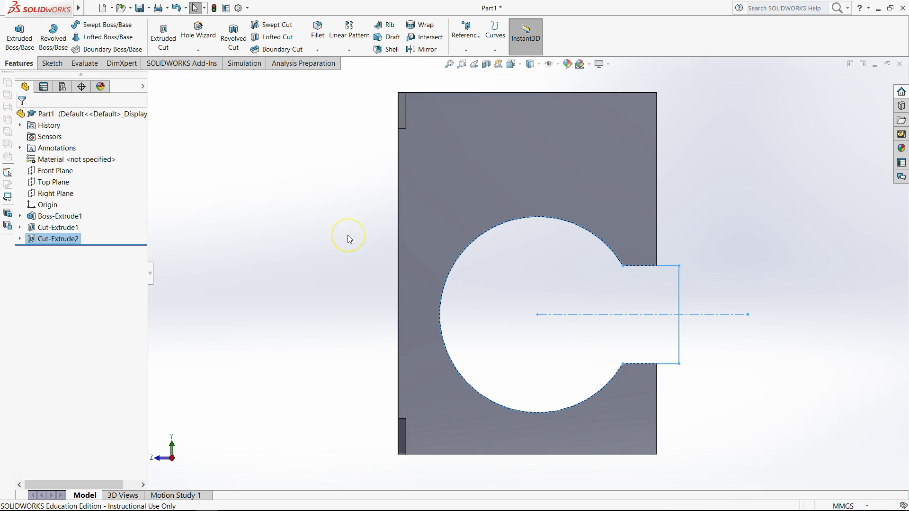
- Reopen the circle-and-slot cut's sketch for editing, viewed normal to its plane
middle_drag(349, 236, 331, 256)
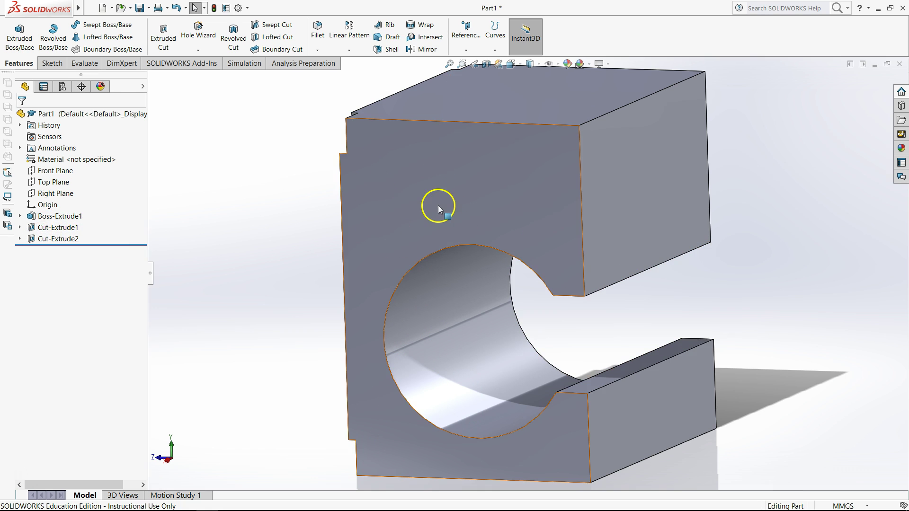
right_click(53, 239)
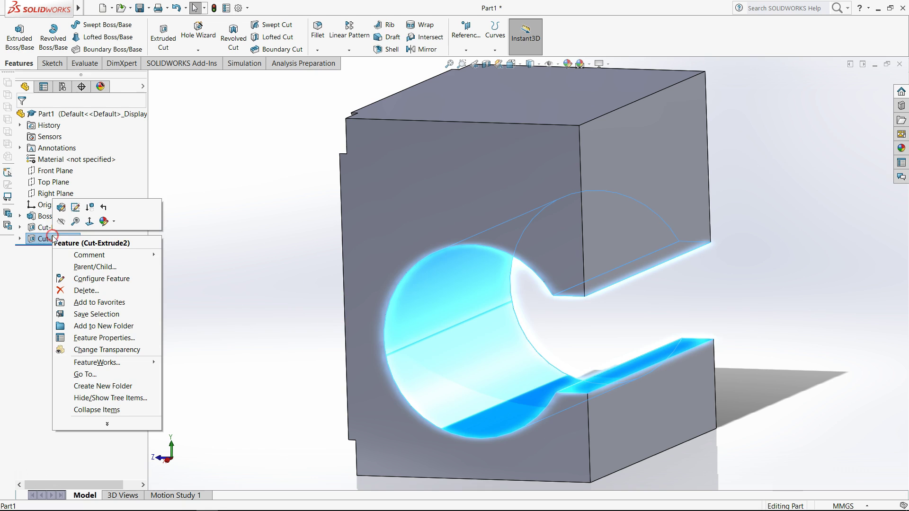
click(89, 221)
right_click(64, 240)
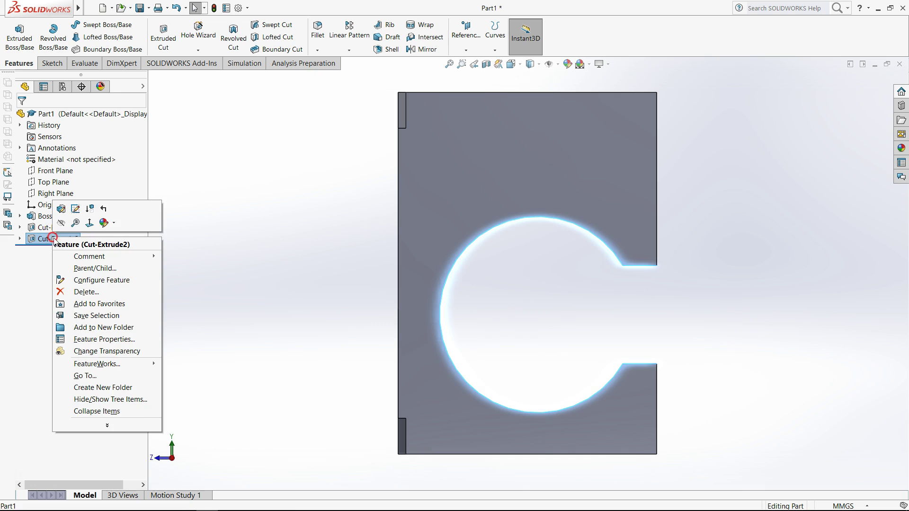
click(76, 207)
click(315, 211)
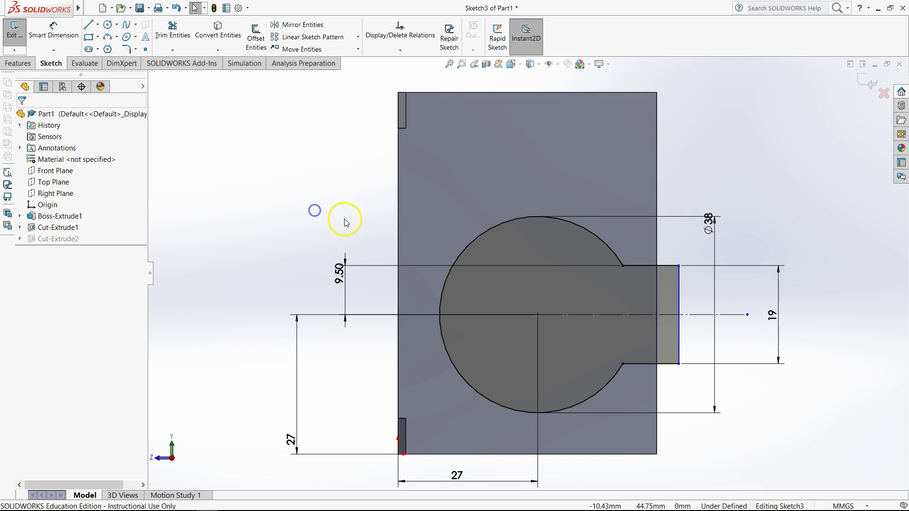
- Sketch a thin rectangle about 36.7 by 4.2 mm above the circle, extending past the block's back edge
click(90, 36)
click(691, 128)
click(502, 150)
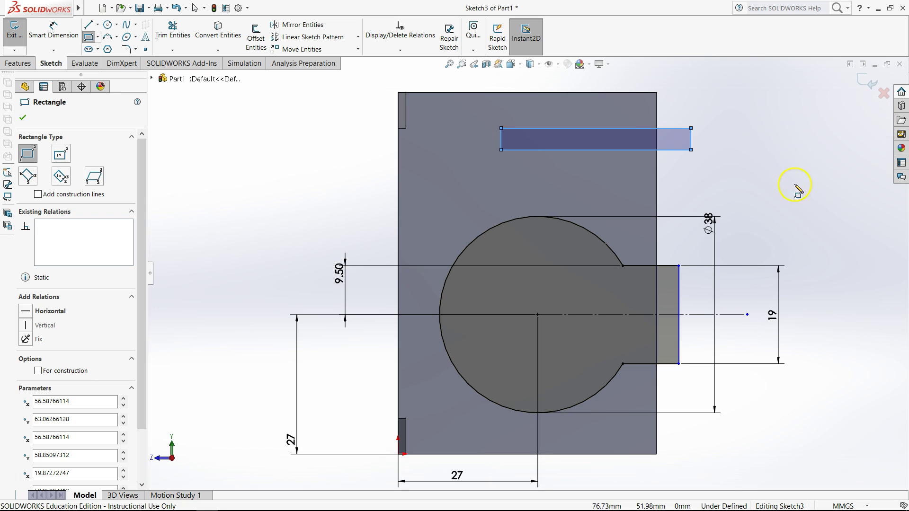
- Dimension the thin rectangle's height to 3.3 mm
right_drag(767, 157, 760, 138)
click(691, 142)
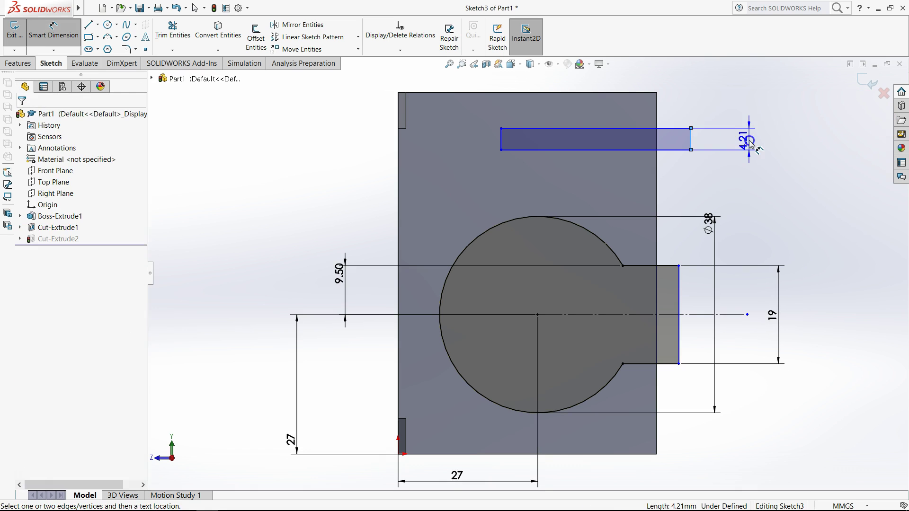
click(749, 141)
click(749, 142)
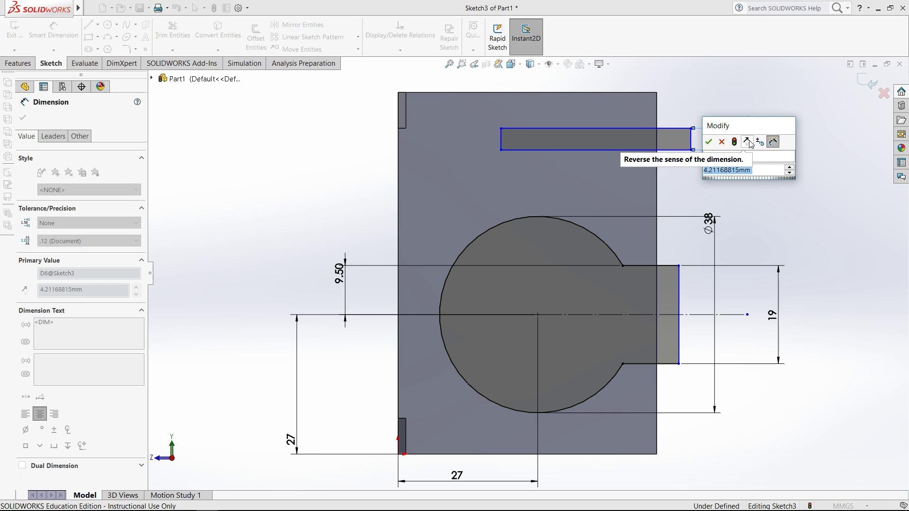
text(3.3)
key(Return)
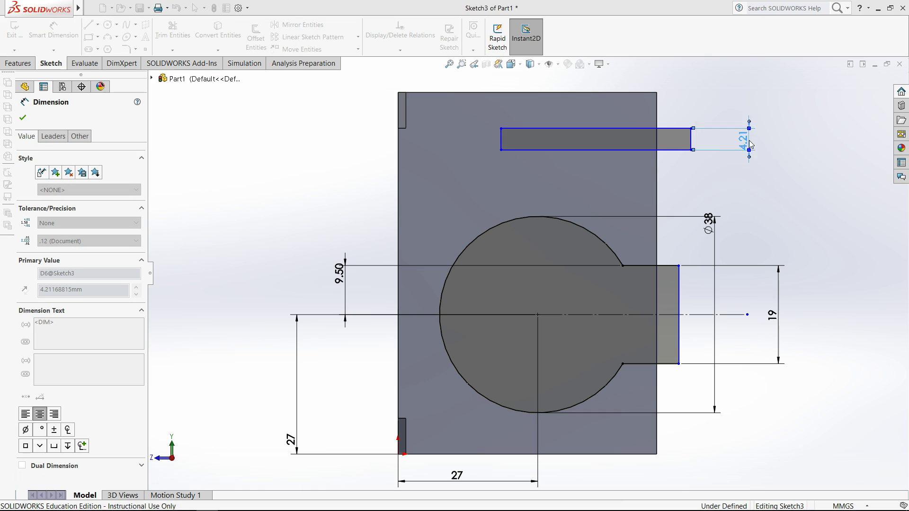
- Dimension the thin rectangle's upper edge 12.5 mm below the block's top edge
click(670, 133)
click(642, 93)
click(739, 102)
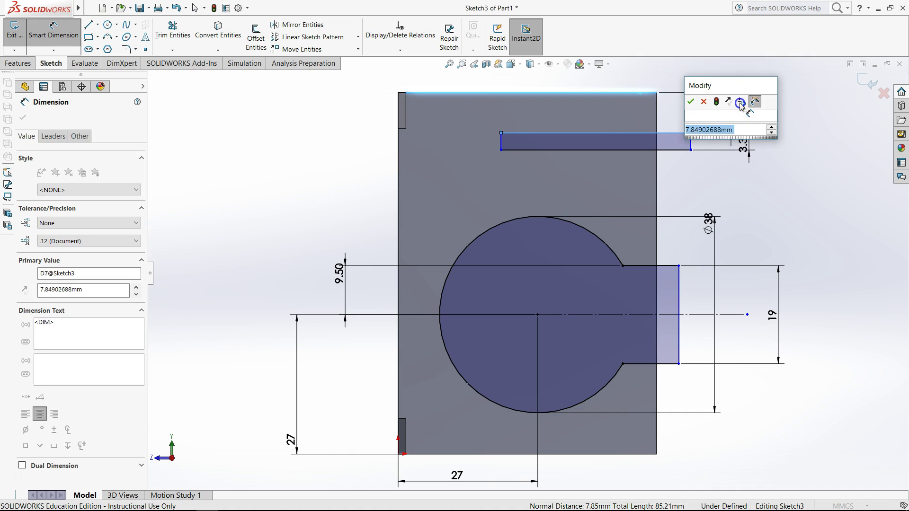
text(12.5)
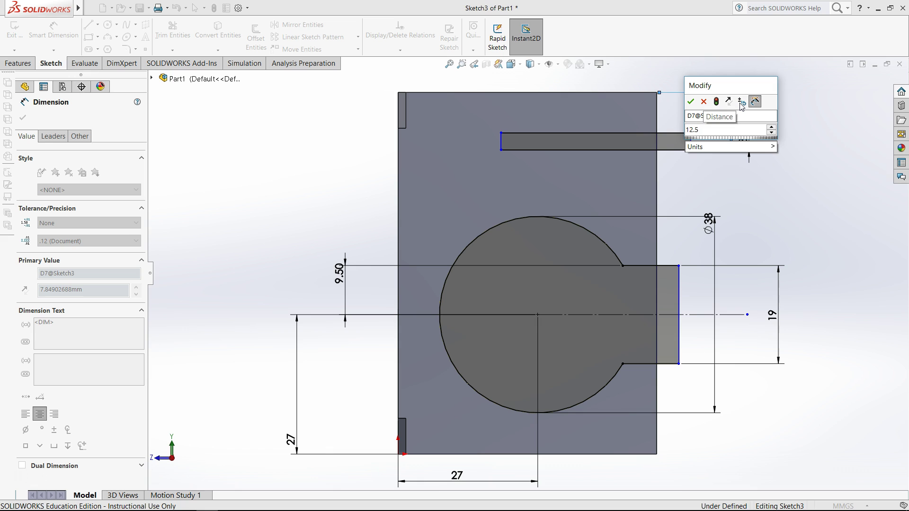
key(Return)
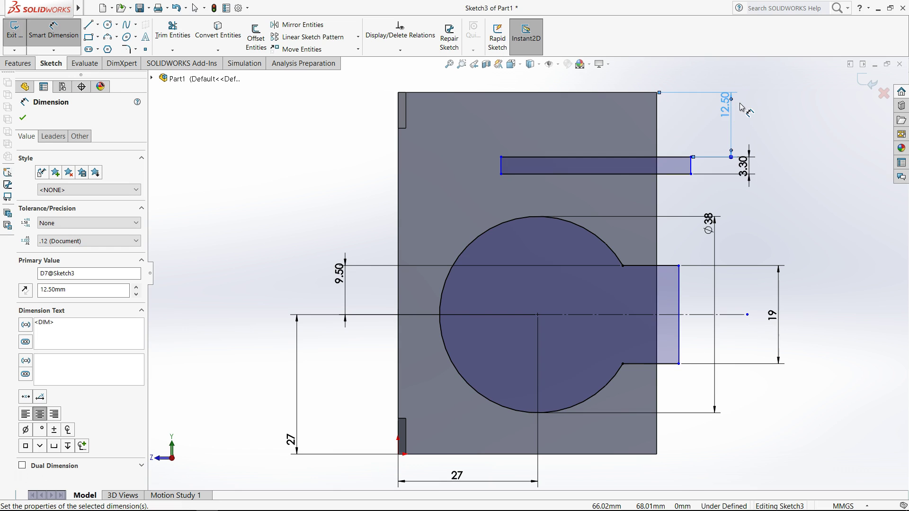
click(596, 158)
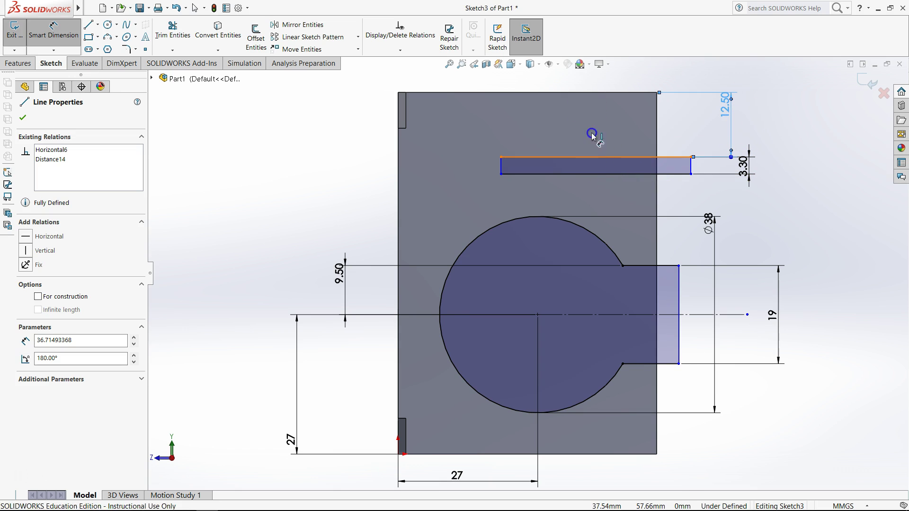
click(587, 90)
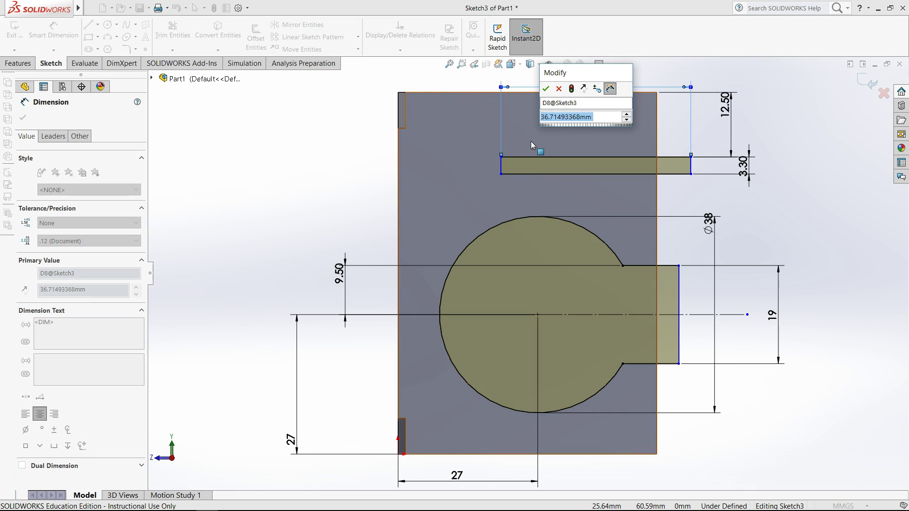
click(645, 158)
click(586, 81)
click(749, 108)
click(688, 114)
key(Delete)
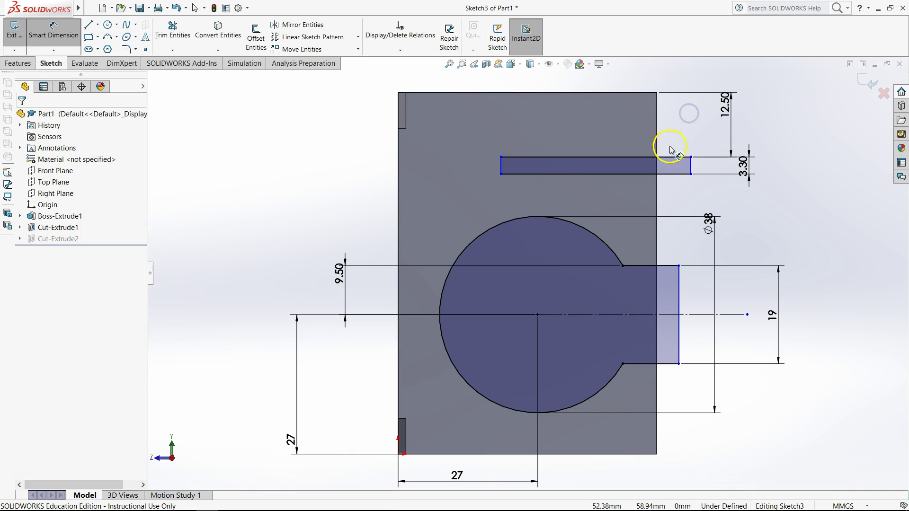
- Dimension the thin rectangle's inner end 29 mm from the block's back edge and exit the sketch to rebuild the cut
click(656, 139)
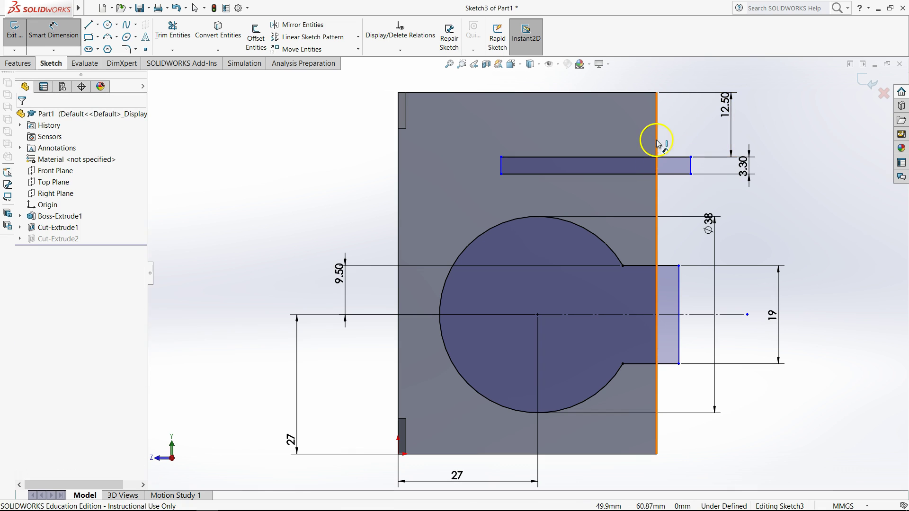
click(500, 165)
click(564, 90)
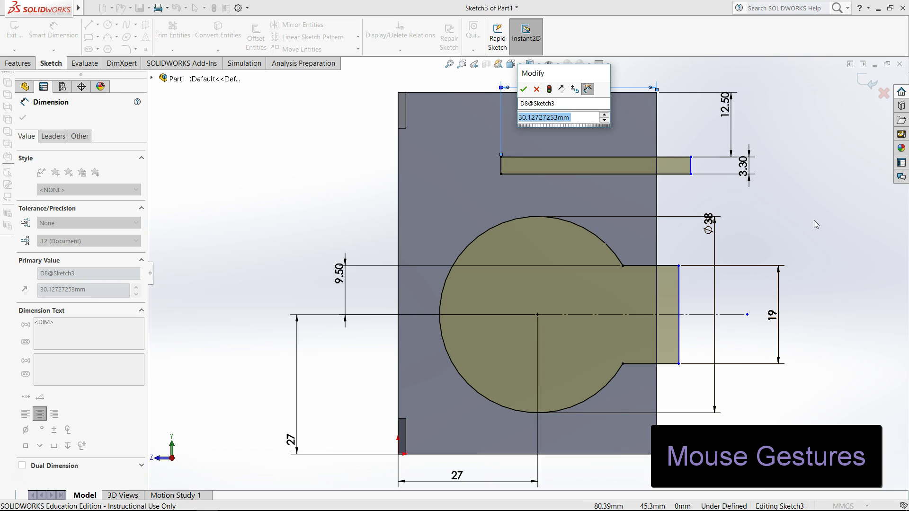
text(29)
key(Return)
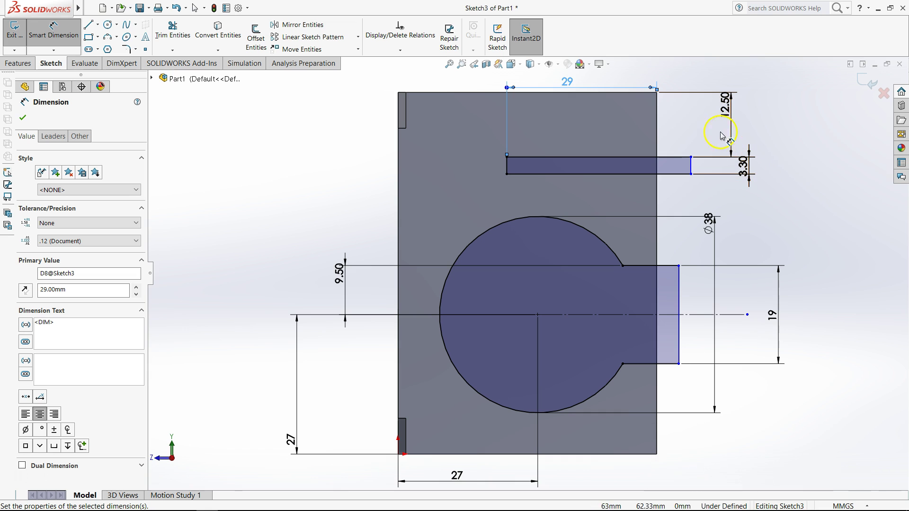
middle_drag(659, 223, 629, 202)
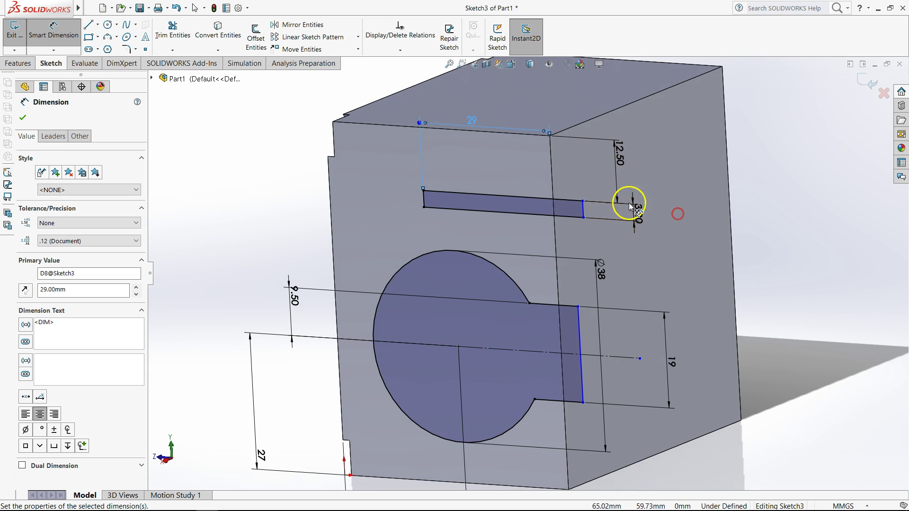
click(15, 32)
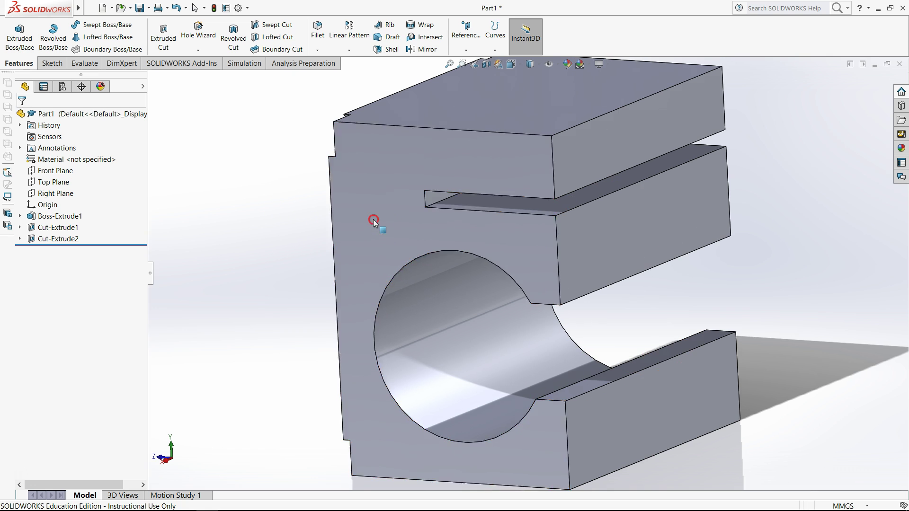
- Start an extruded-cut sketch on the block's top face, viewed normal to it
middle_drag(373, 220, 451, 192)
right_click(468, 176)
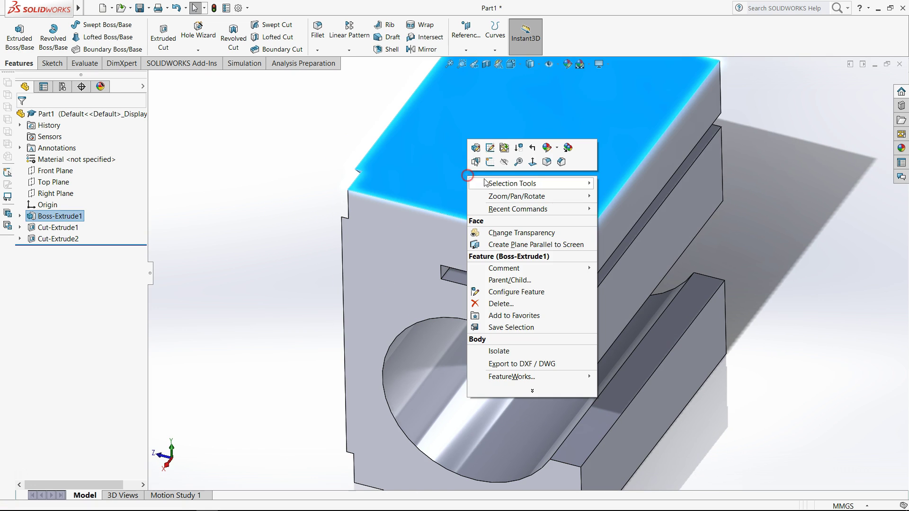
click(533, 163)
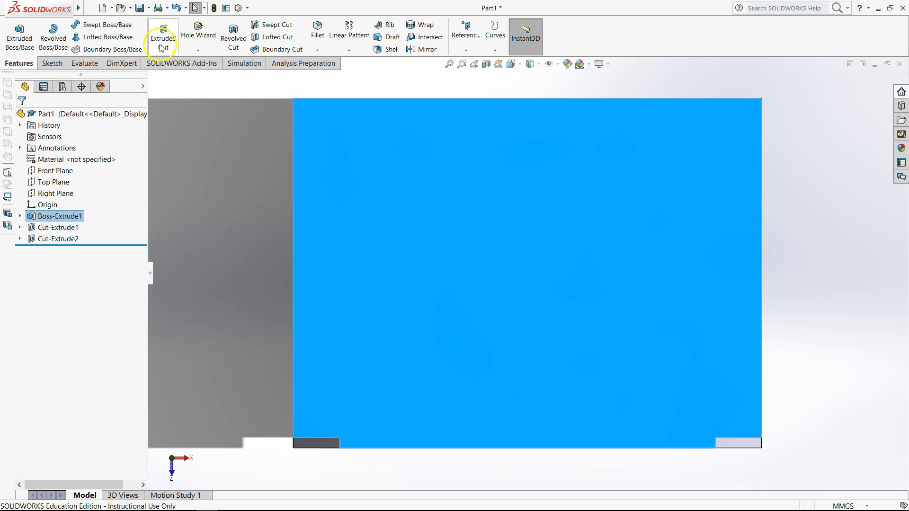
click(185, 141)
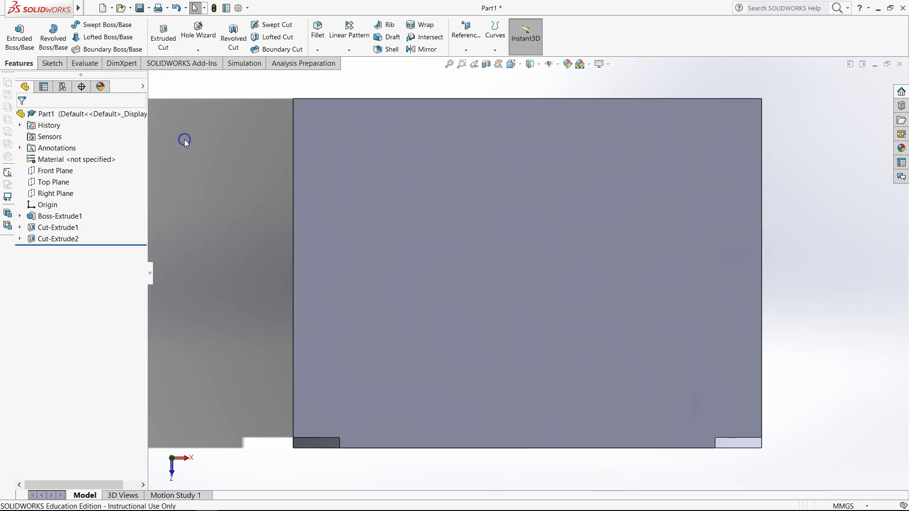
click(171, 34)
click(465, 172)
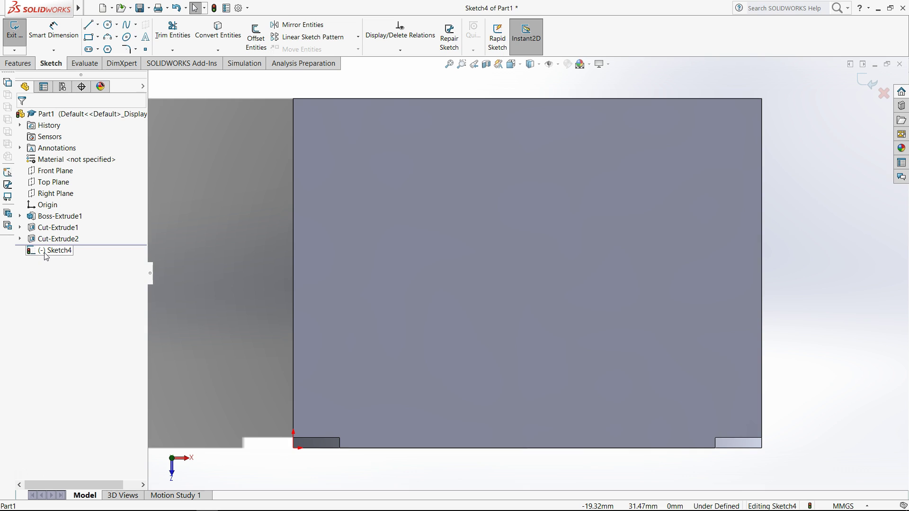
- Sketch a circle about 7.6 mm in diameter near the middle of the top face's back edge
mouse_move(206, 135)
right_down()
mouse_move(207, 159)
mouse_move(210, 143)
right_up()
right_drag(210, 190, 211, 111)
right_drag(207, 156, 289, 159)
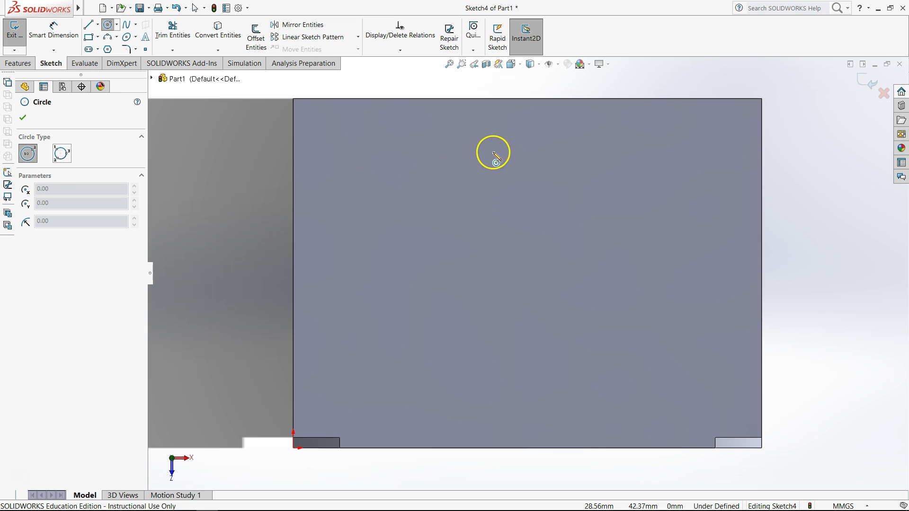
click(515, 149)
click(521, 175)
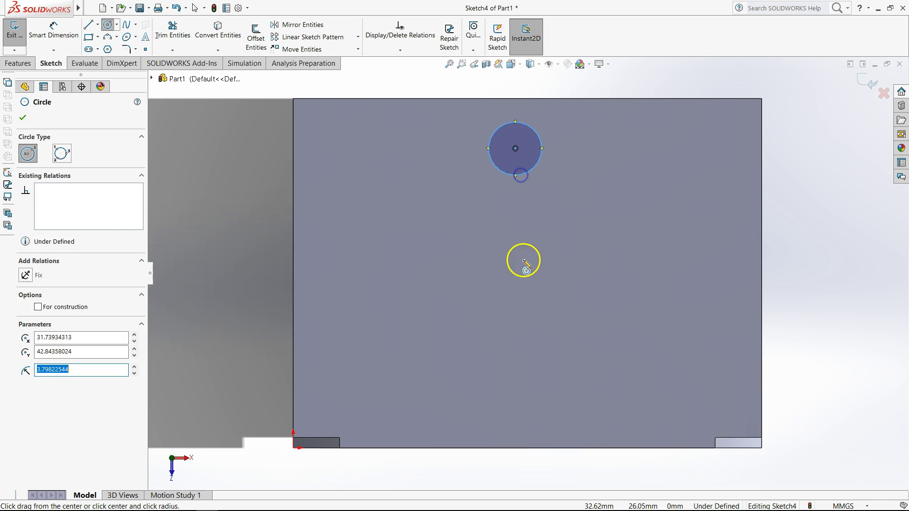
- Dimension the circle's centre 8.3 mm from the top face's back edge
right_drag(532, 304, 532, 172)
click(515, 149)
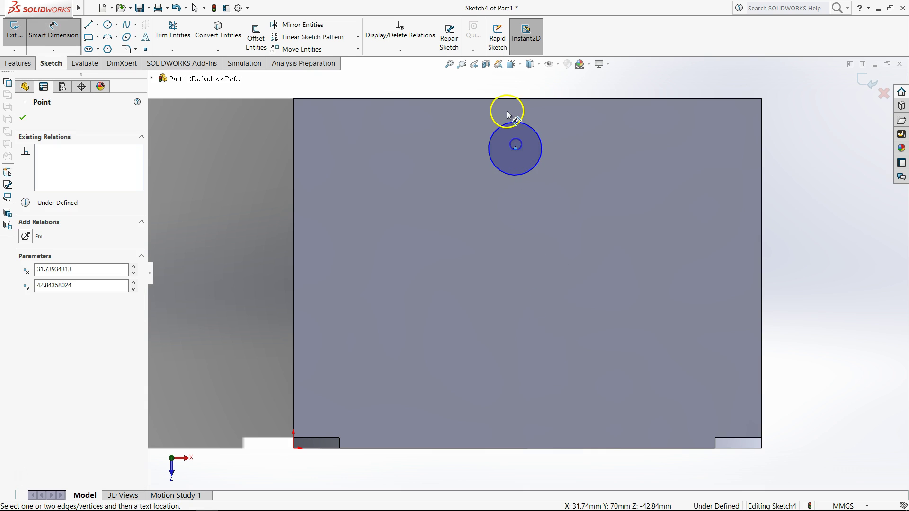
click(502, 98)
click(235, 115)
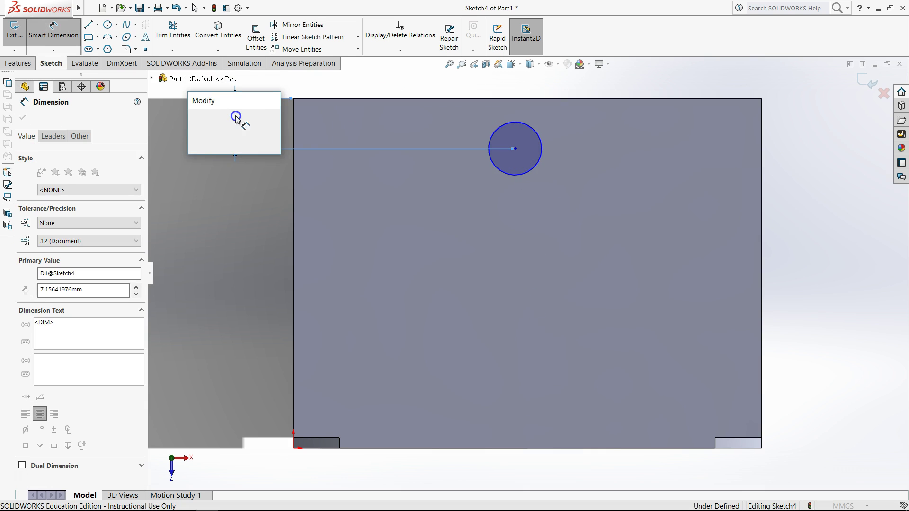
text(8.3)
key(Return)
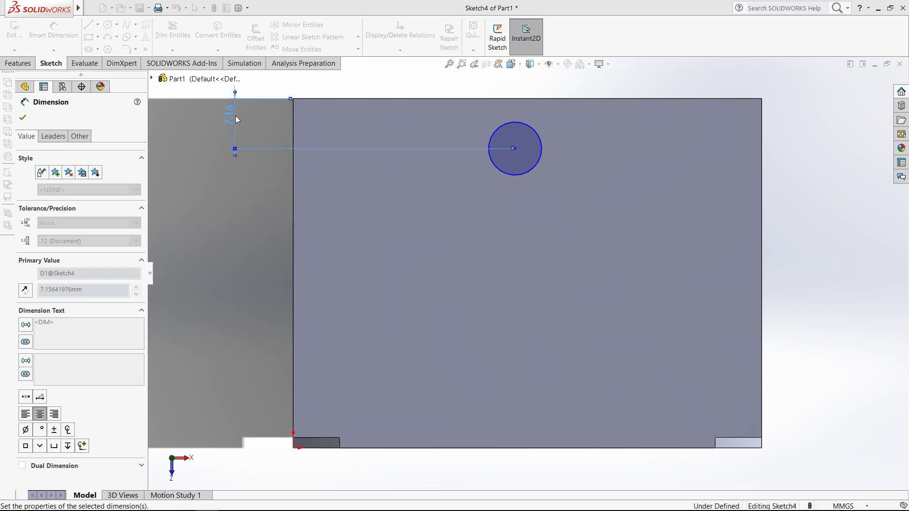
- Dimension the circle's centre 33.5 mm from the side edge of the top face that meets the origin
click(294, 162)
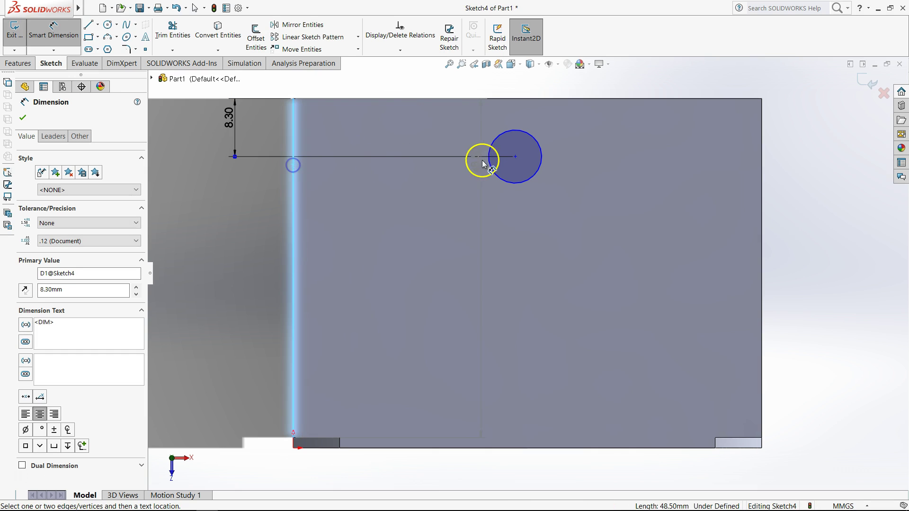
click(515, 157)
click(364, 224)
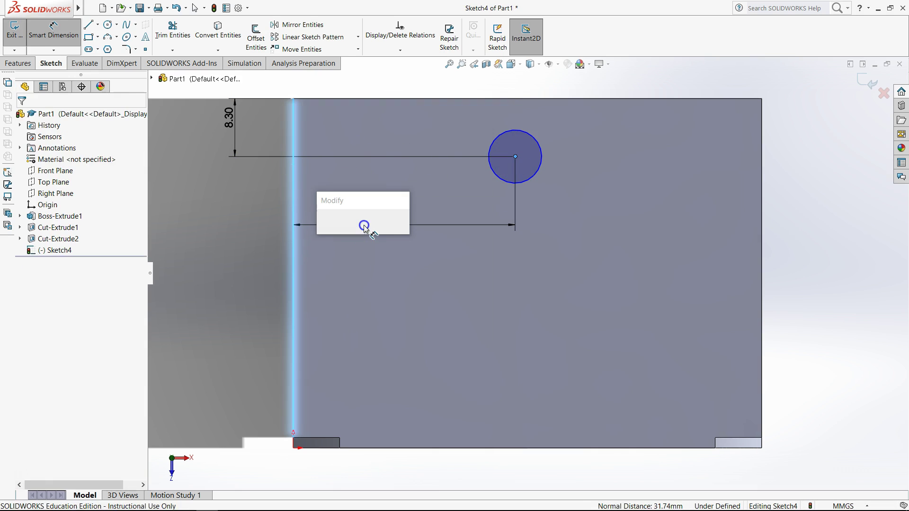
text(33.5)
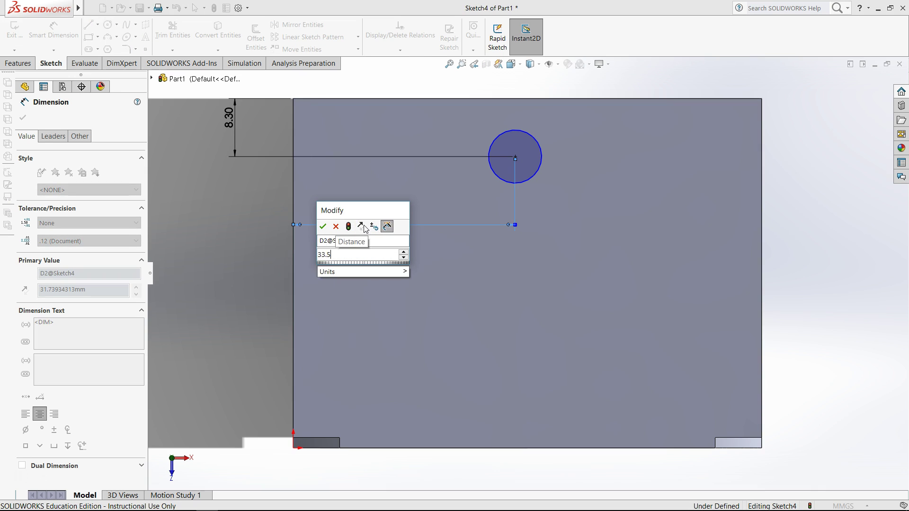
key(Return)
- Dimension the circle's diameter to 6.3 mm
click(544, 134)
click(598, 114)
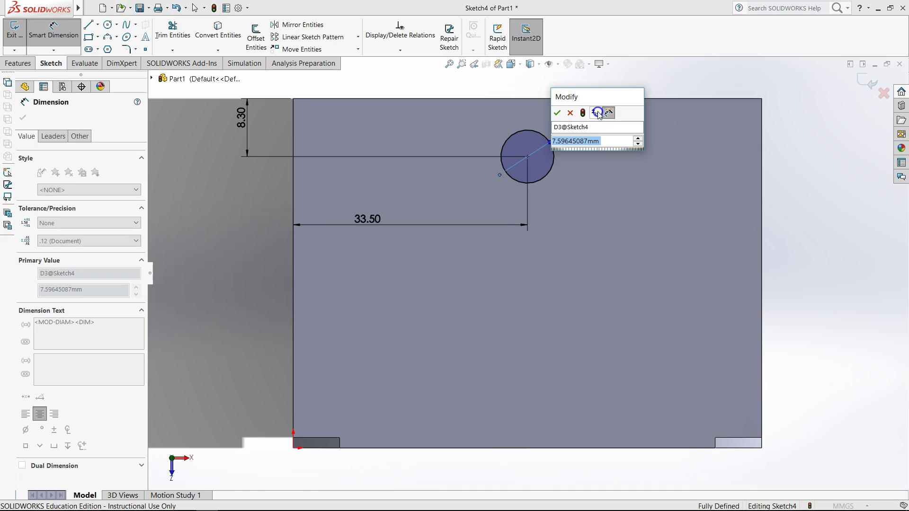
text(6.3)
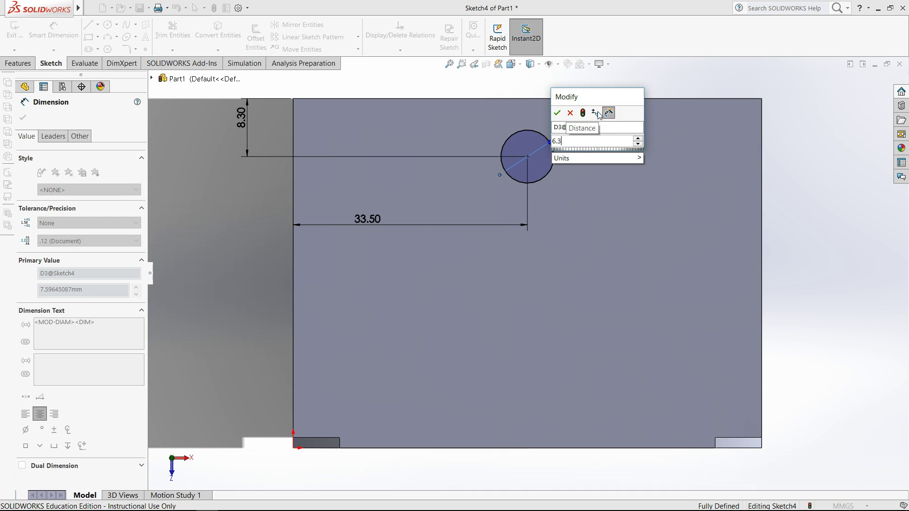
key(Return)
- Cut the circle from the top face with the Up To Surface end condition, ending at the thin slot's lower face
middle_drag(633, 218, 528, 224)
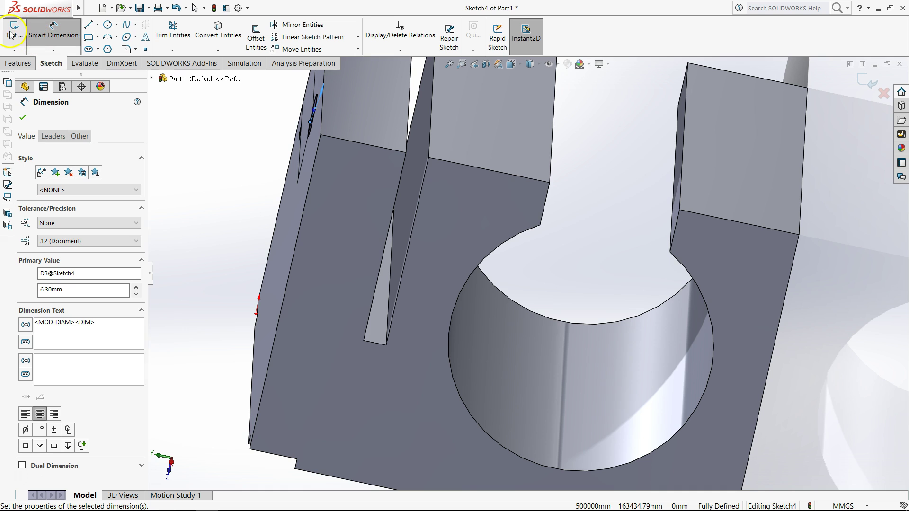
click(13, 35)
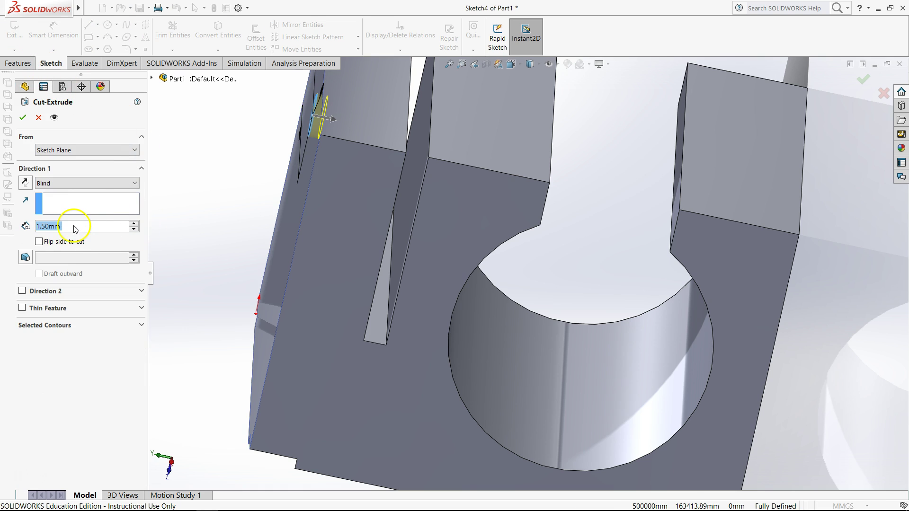
click(75, 150)
click(73, 150)
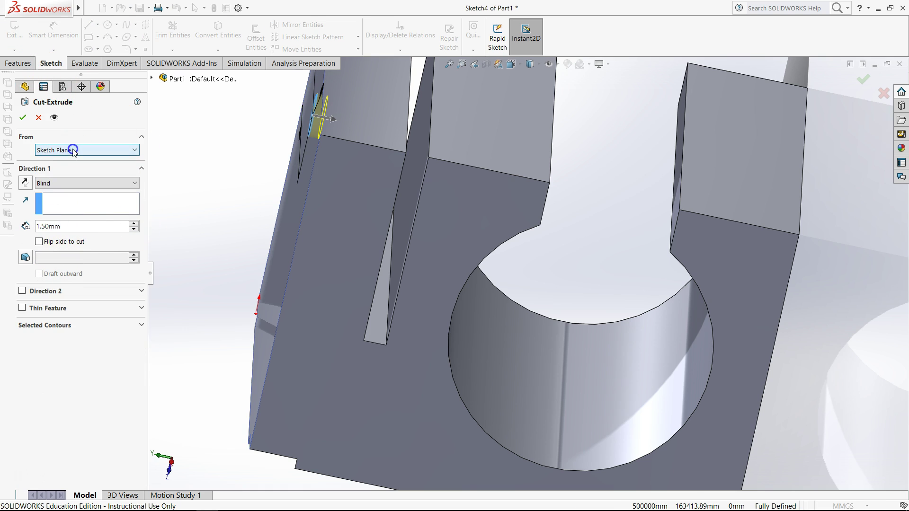
middle_drag(223, 146, 238, 147)
click(97, 186)
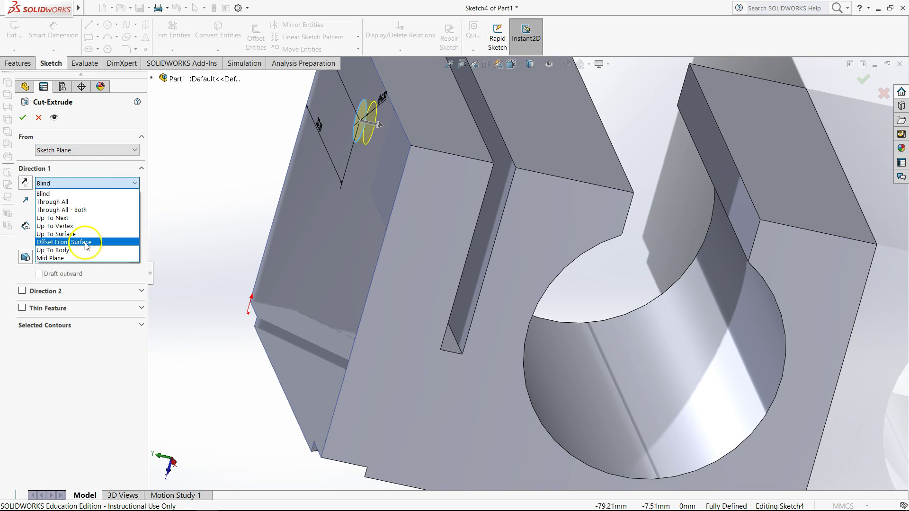
click(81, 238)
middle_drag(308, 246, 292, 241)
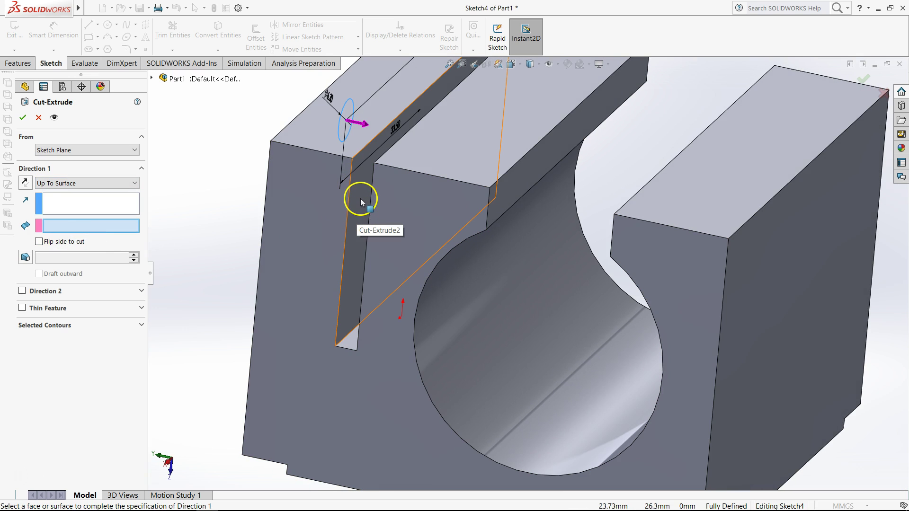
middle_drag(361, 203, 372, 175)
click(403, 189)
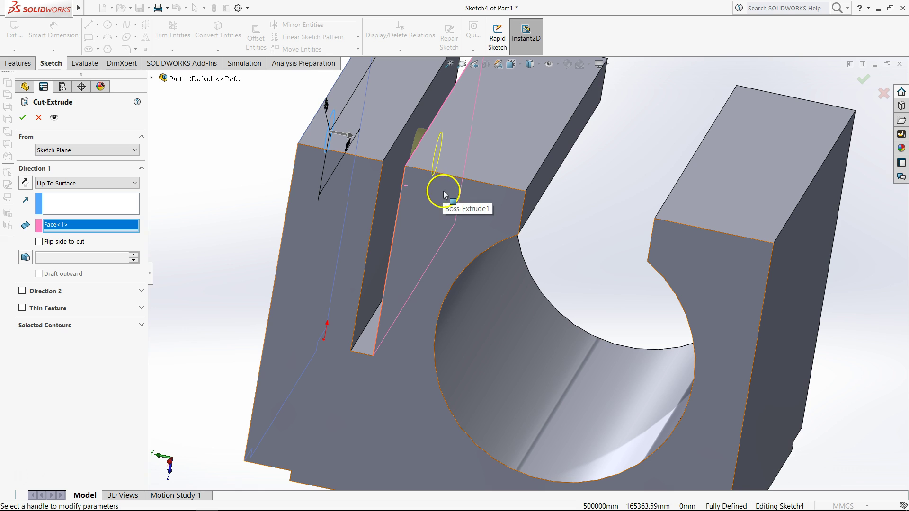
click(24, 120)
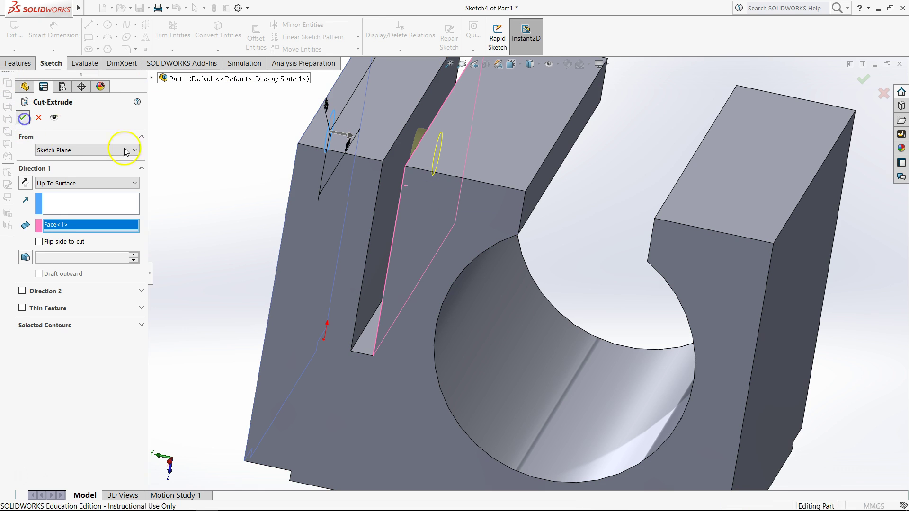
- Examine the new hole, the thin slot and the circular cut from several sides of the block
middle_drag(244, 203, 247, 117)
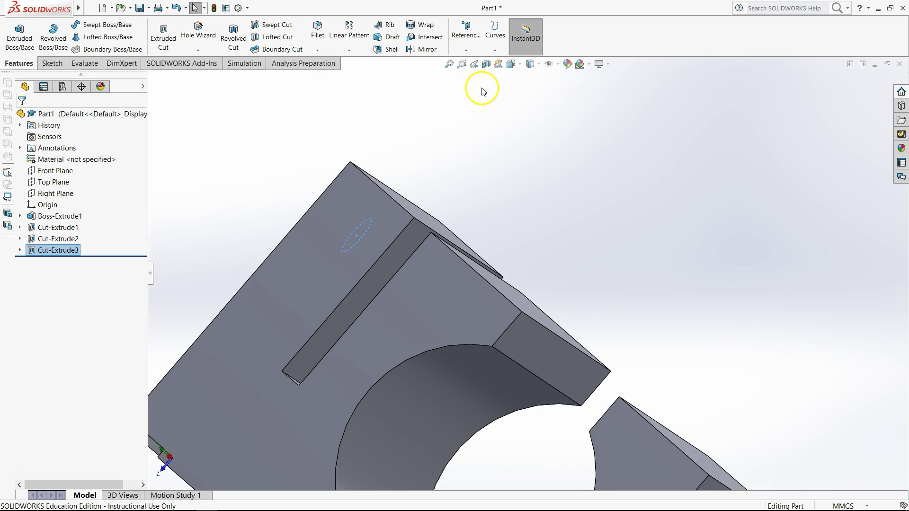
click(522, 65)
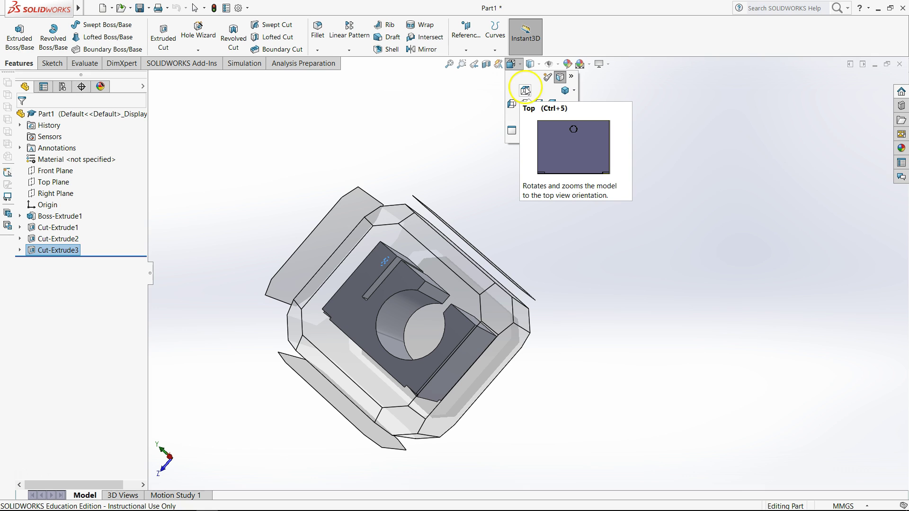
scroll(381, 215, down, 5)
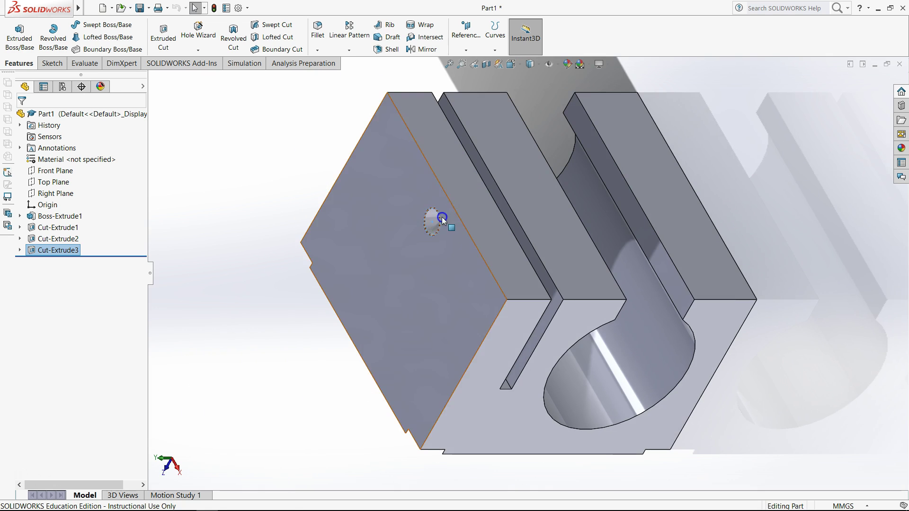
middle_drag(394, 333, 379, 170)
middle_drag(397, 286, 520, 125)
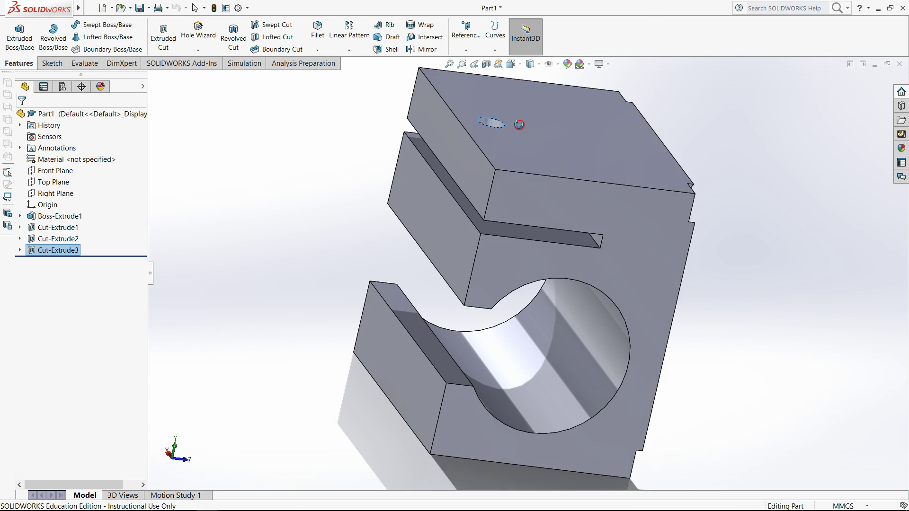
middle_drag(651, 299, 403, 181)
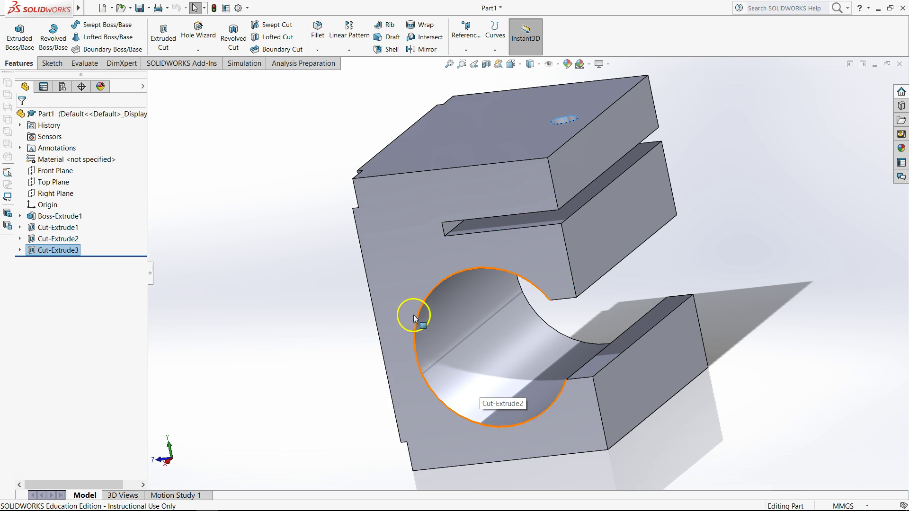
click(325, 325)
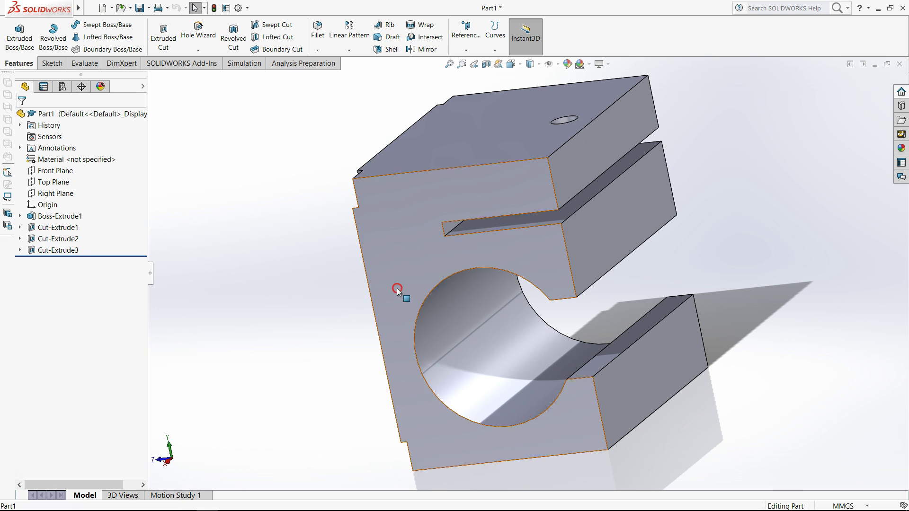
right_click(397, 290)
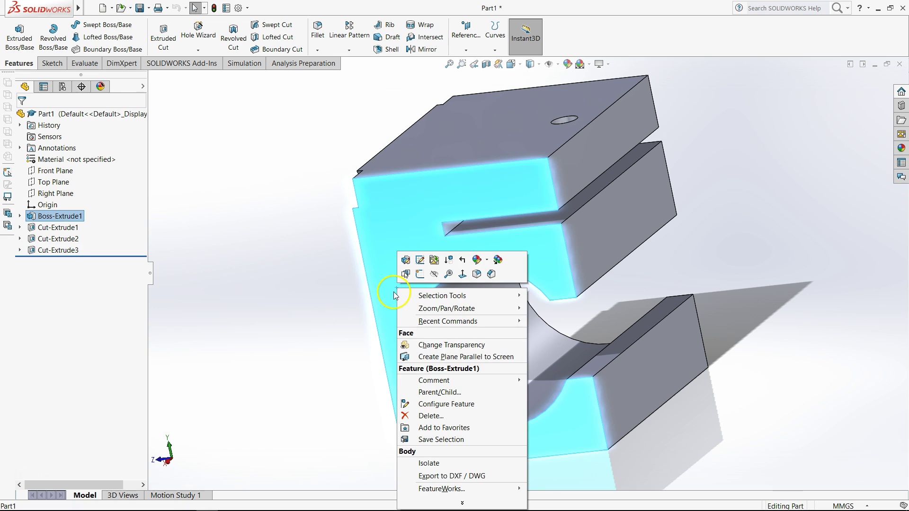
click(250, 204)
- Add a reference plane offset 12.5 mm into the block from the end face carrying the circle-and-slot profile, with the offset flipped
click(474, 41)
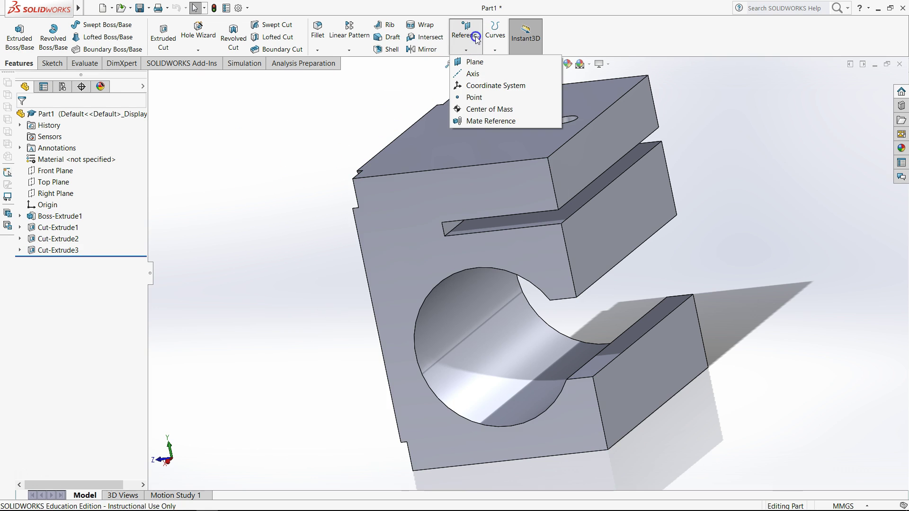
click(473, 63)
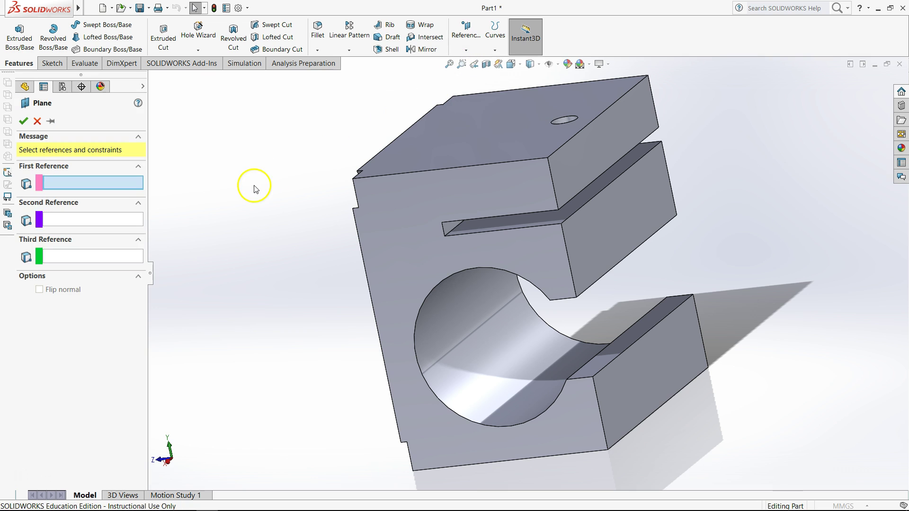
click(405, 254)
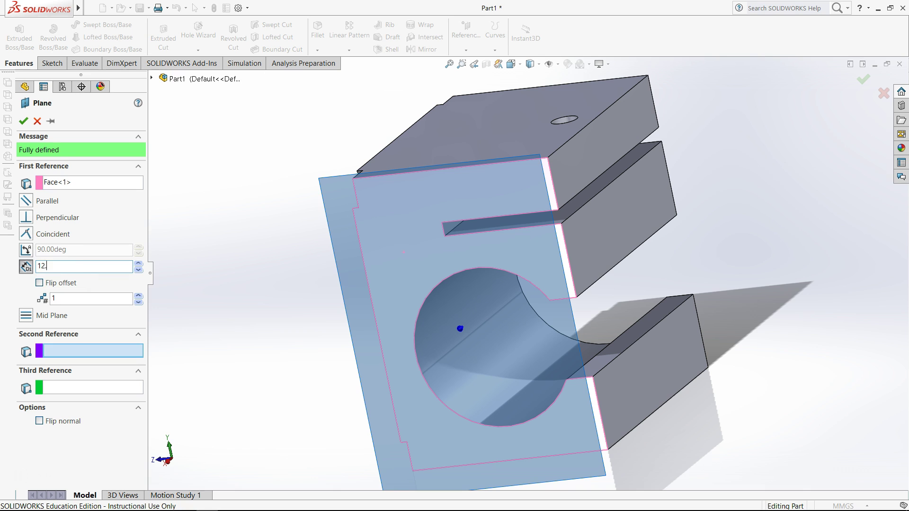
key(Return)
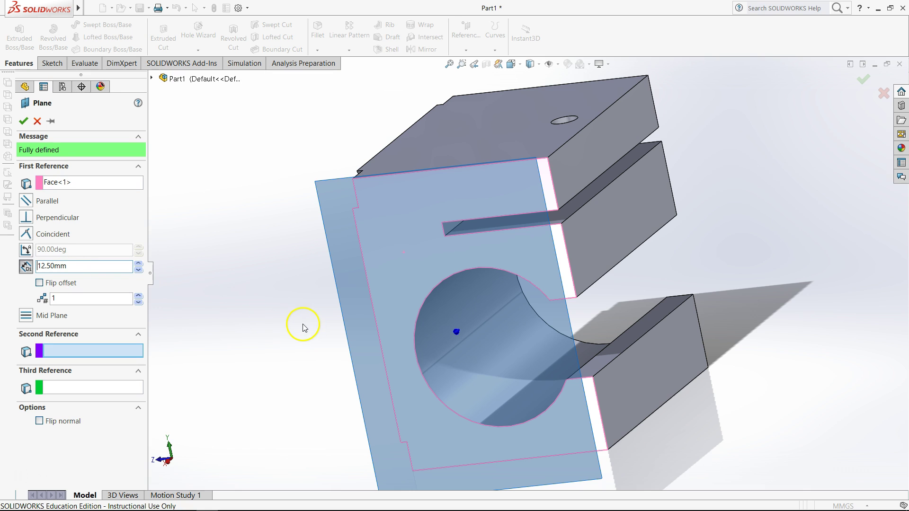
click(40, 283)
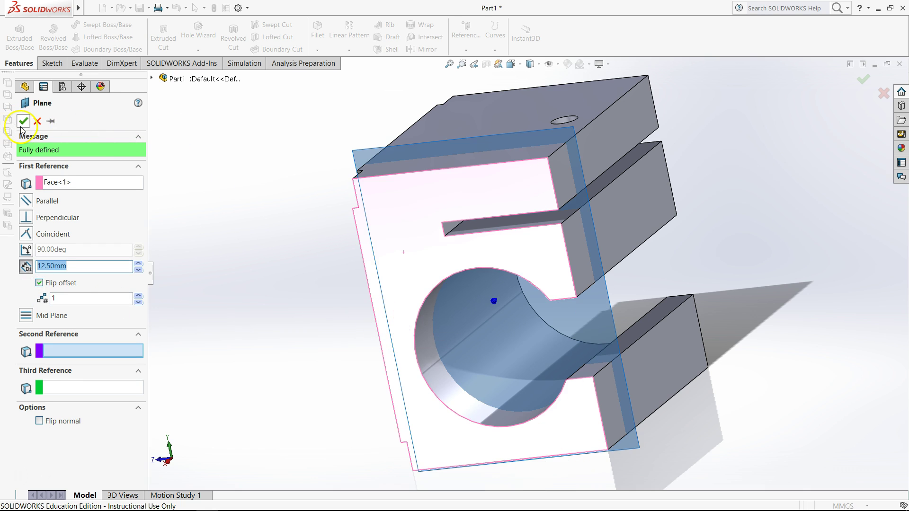
right_click(393, 219)
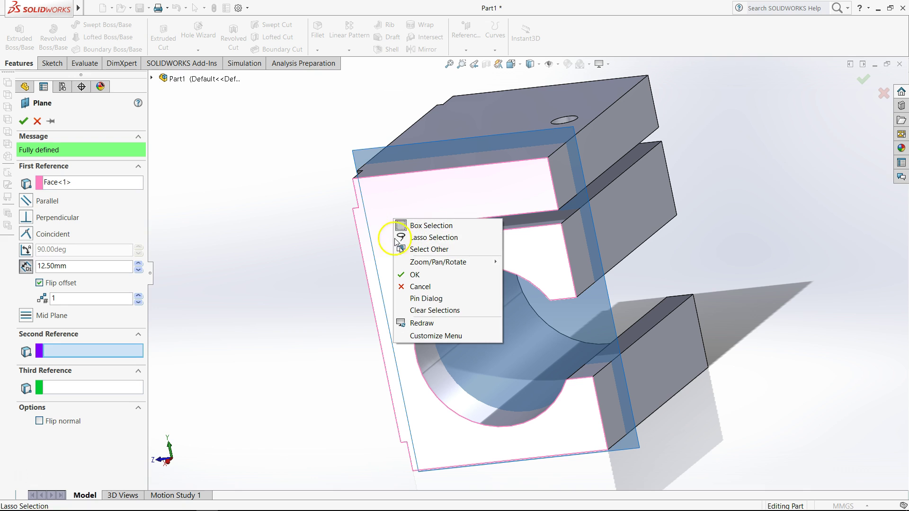
click(23, 122)
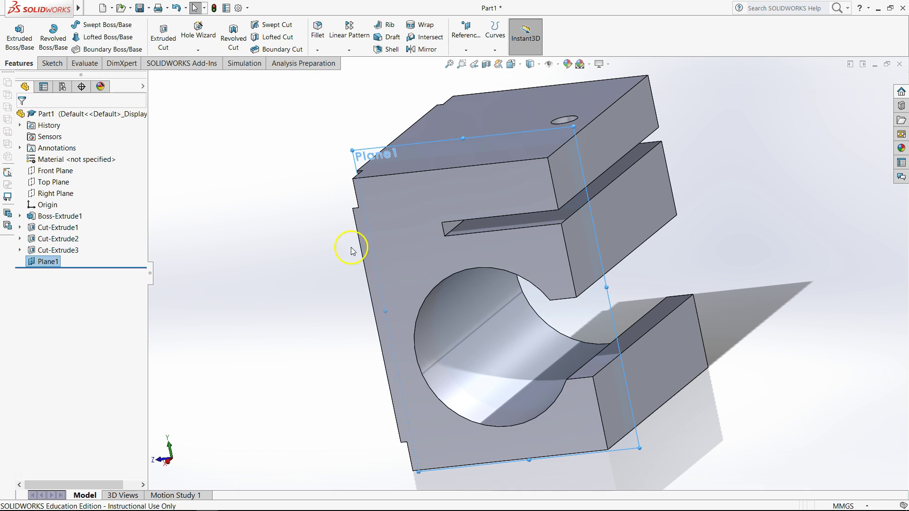
- Sketch a circle about 62.6 mm in diameter on the new offset plane, centred on the large circular cut
right_click(409, 246)
click(476, 237)
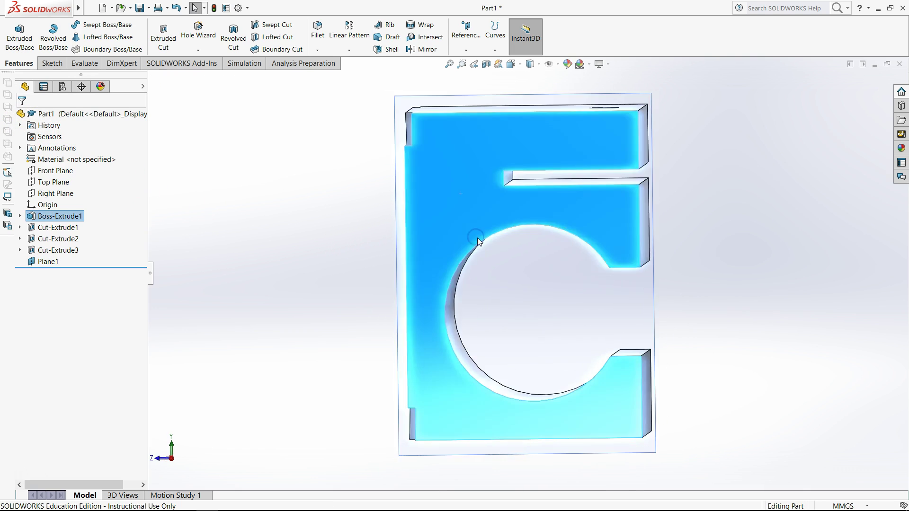
click(339, 303)
click(500, 302)
right_click(499, 303)
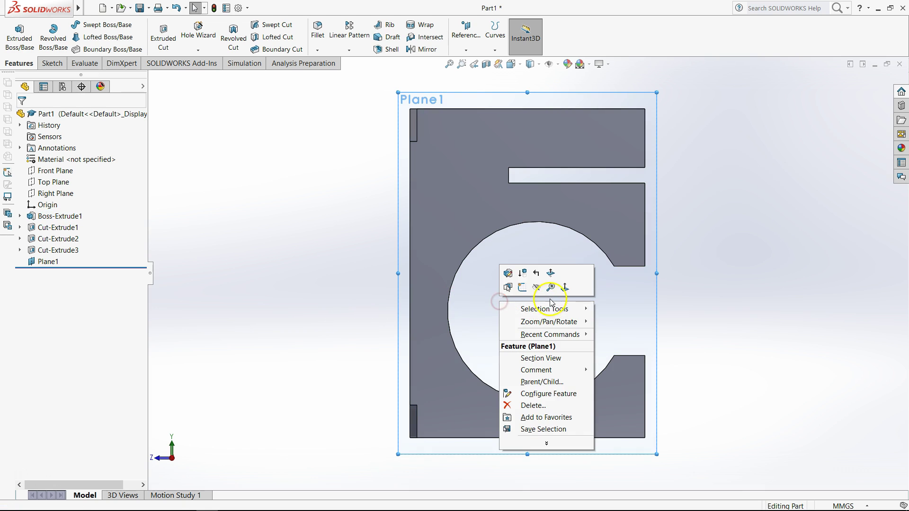
click(521, 287)
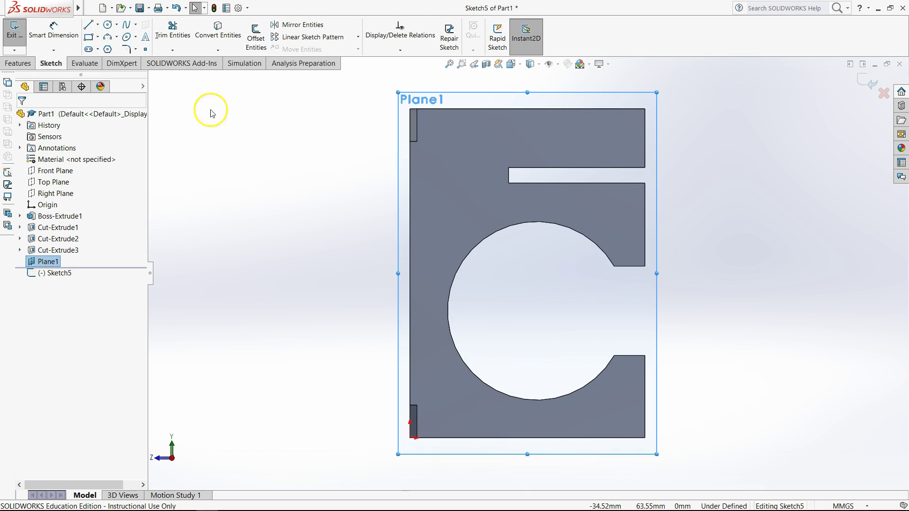
click(108, 24)
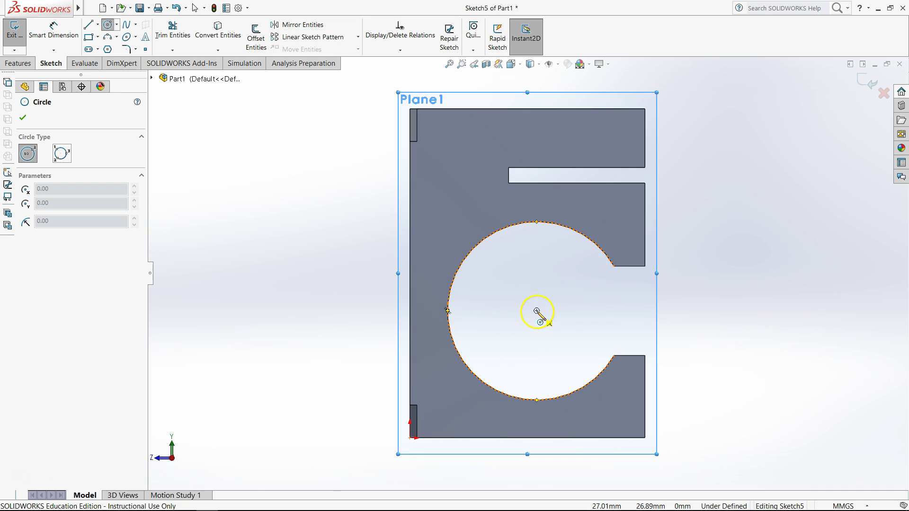
click(537, 312)
click(642, 415)
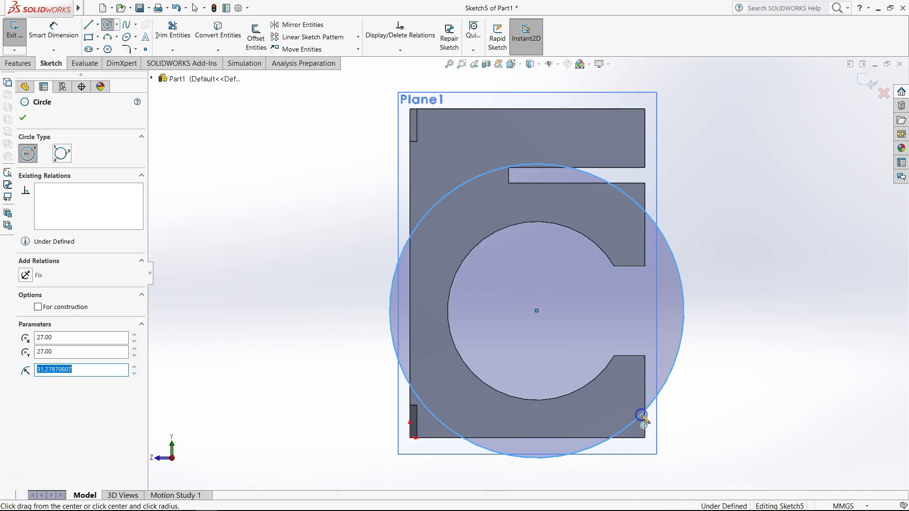
key(Escape)
- Dimension the sketched circle's diameter to 40 mm
right_drag(299, 300, 330, 256)
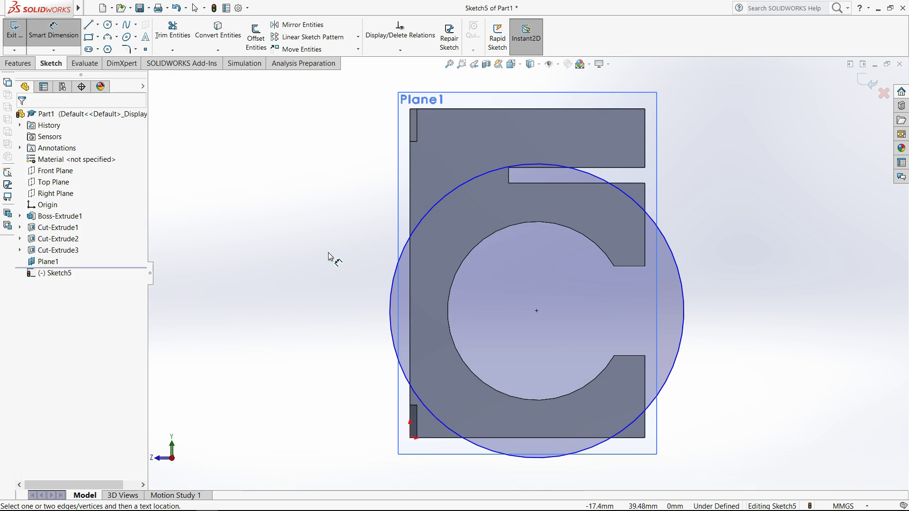
click(685, 311)
click(766, 307)
text(40)
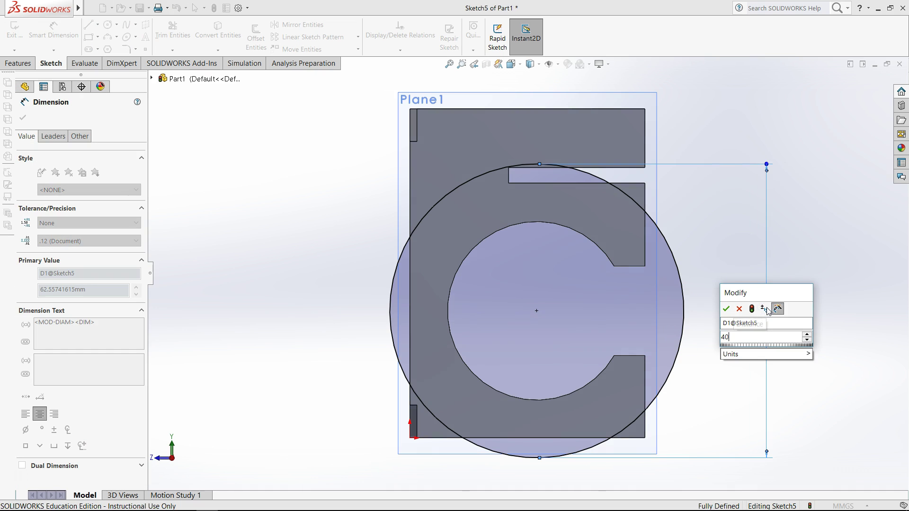
key(Return)
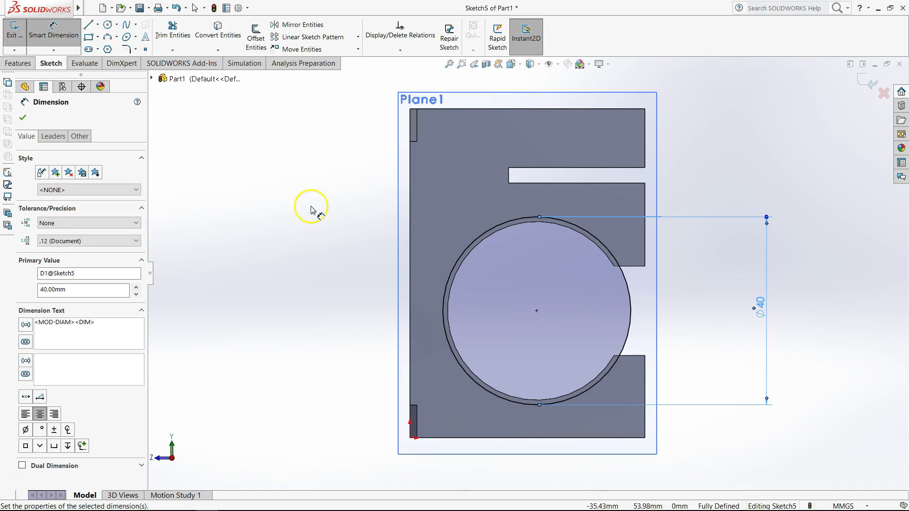
- Extrude-cut the 40 mm circle 1.5 mm Blind, reversed toward the end face from which the plane was offset
click(16, 29)
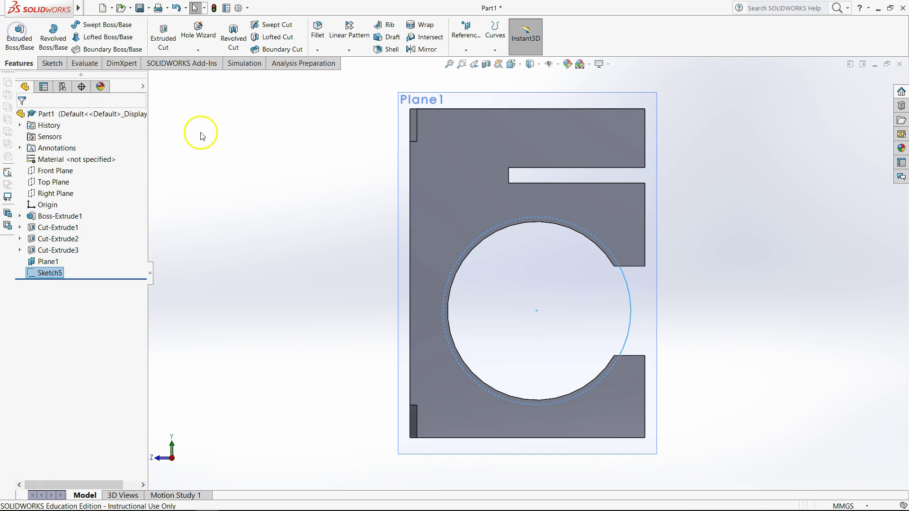
click(163, 39)
mouse_move(392, 217)
middle_down()
mouse_move(300, 217)
mouse_move(290, 245)
middle_up()
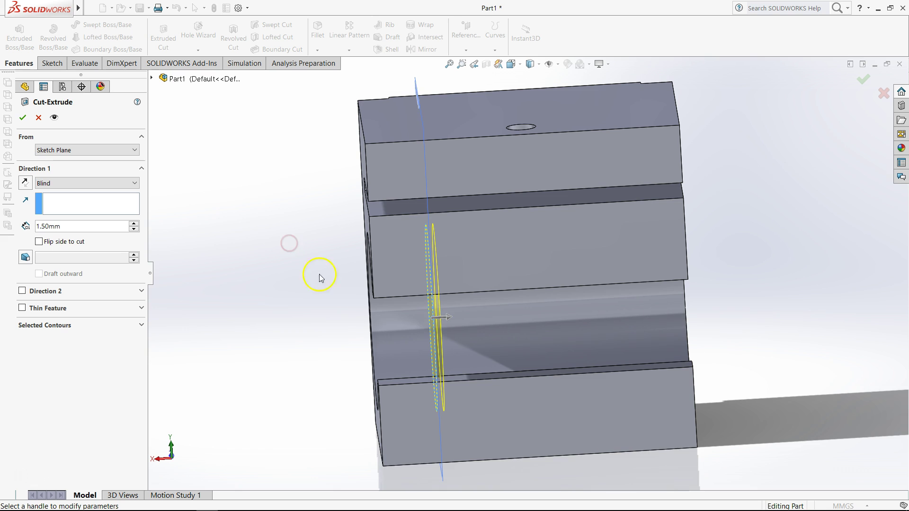
click(25, 183)
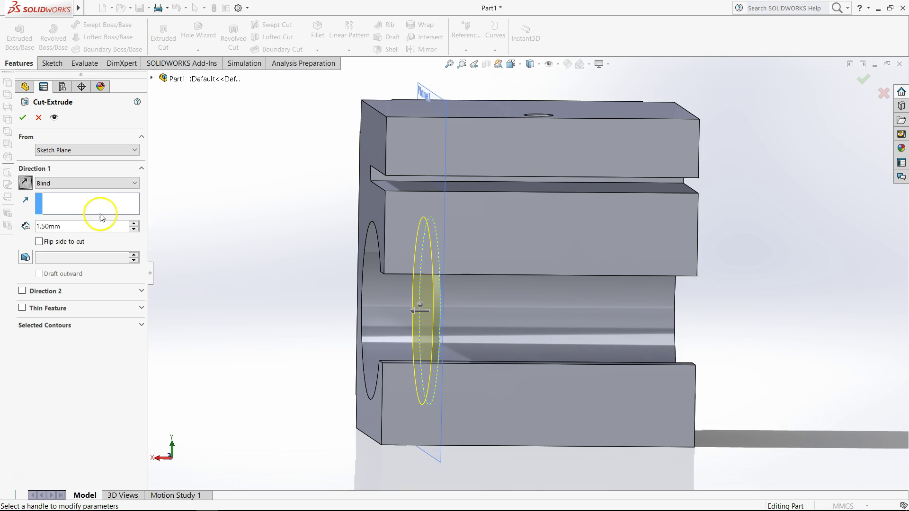
click(22, 117)
- Examine the groove inside the circular cut and view the block's opposite end face straight on
middle_drag(230, 253, 290, 260)
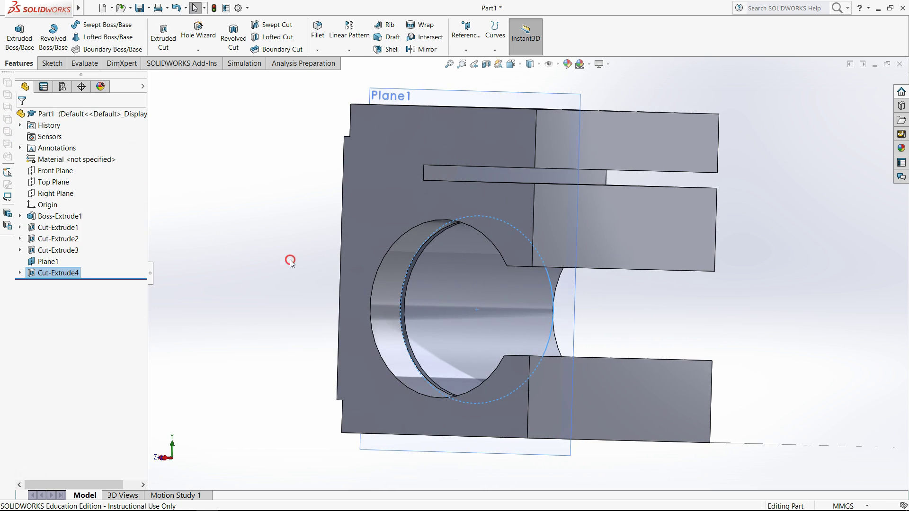
click(268, 260)
middle_drag(427, 298, 241, 316)
click(402, 242)
right_click(401, 240)
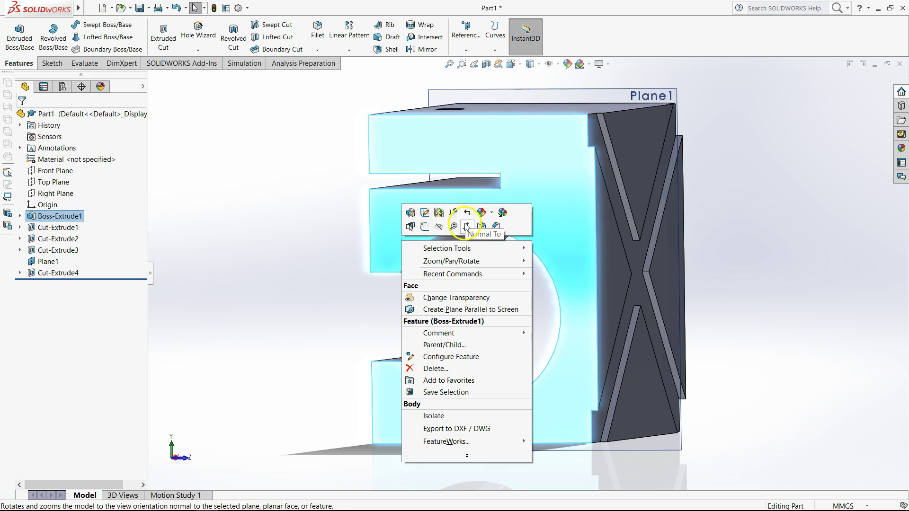
click(470, 211)
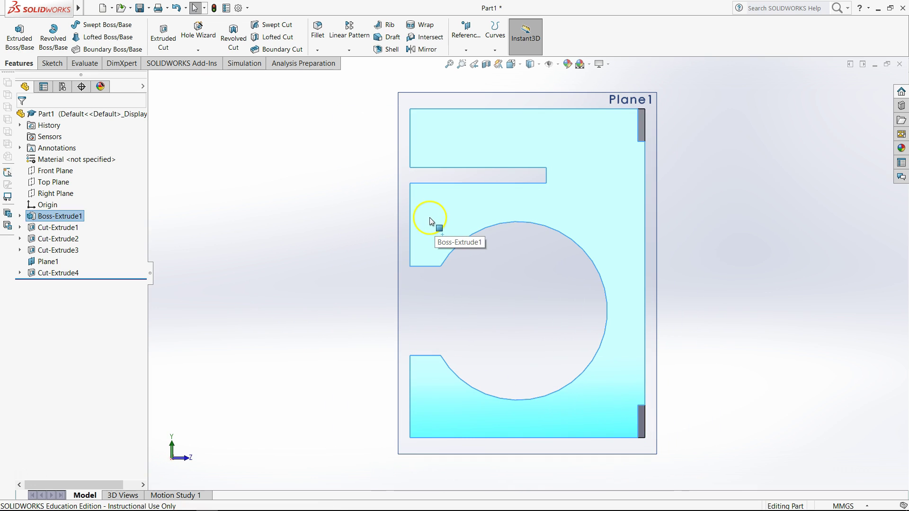
click(301, 149)
click(467, 42)
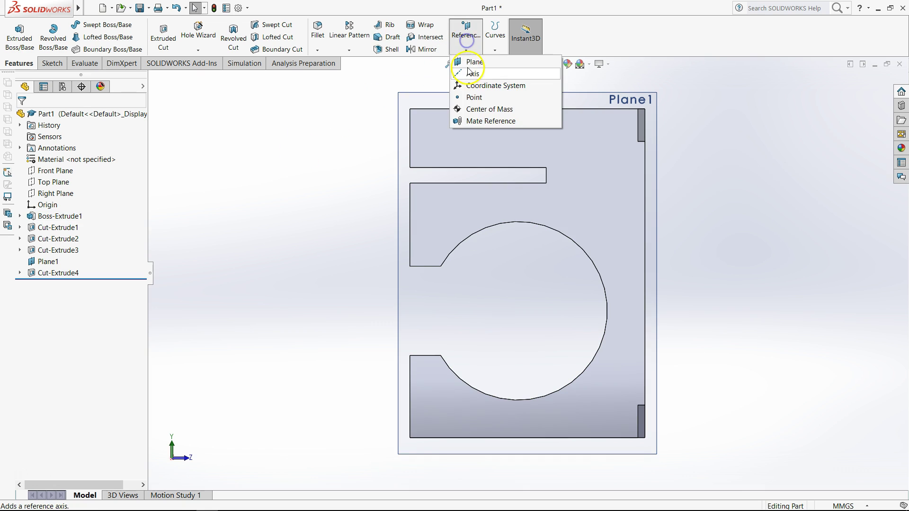
click(469, 72)
click(37, 117)
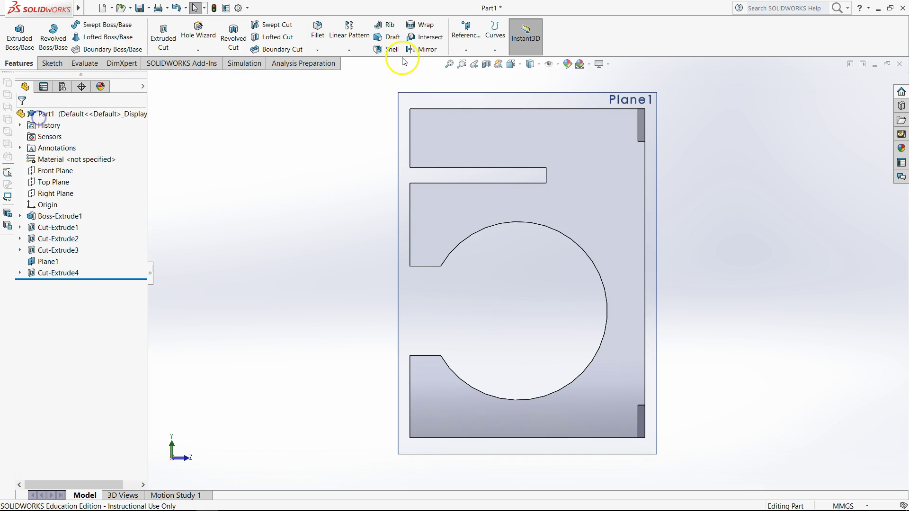
- Add a second reference plane offset 12.5 mm into the block from the opposite end face, with the offset flipped
click(466, 44)
click(456, 62)
click(450, 224)
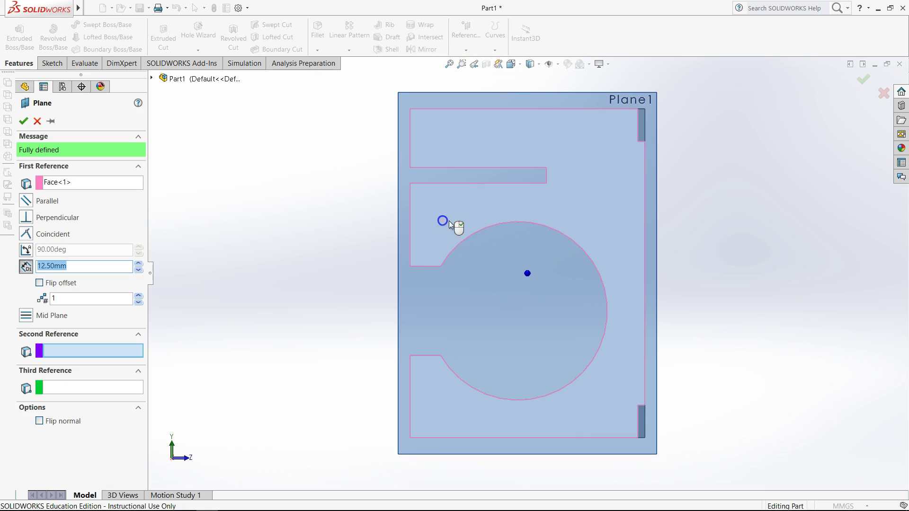
click(48, 268)
middle_drag(254, 290, 336, 322)
click(34, 271)
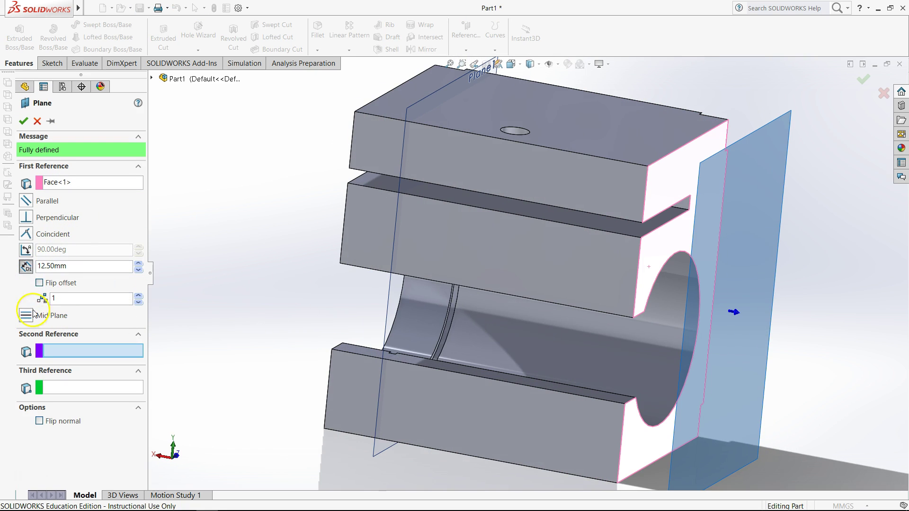
click(39, 284)
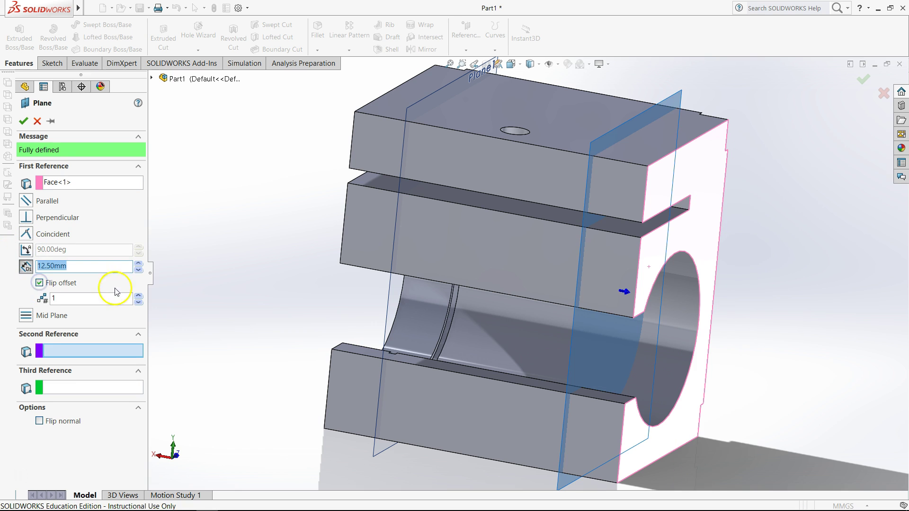
click(23, 121)
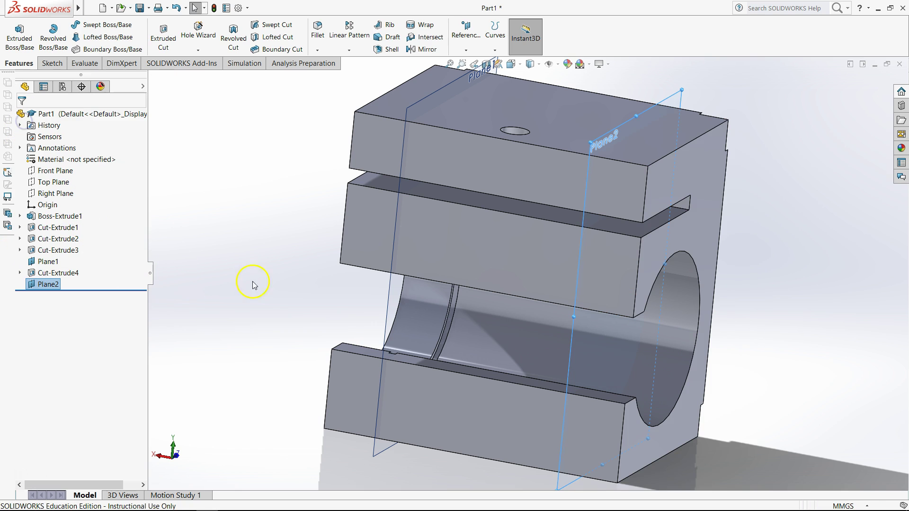
- Start an Extruded Cut sketch on the second offset plane and view it straight on
right_click(703, 215)
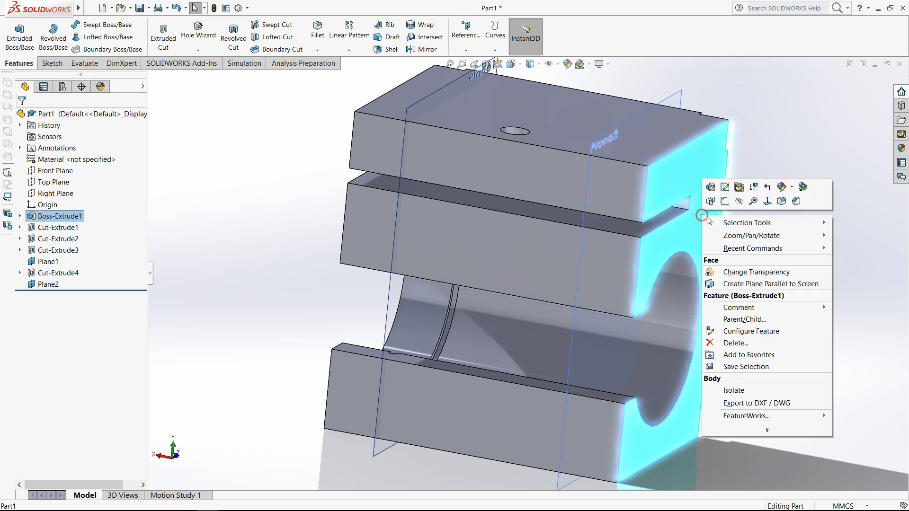
click(767, 201)
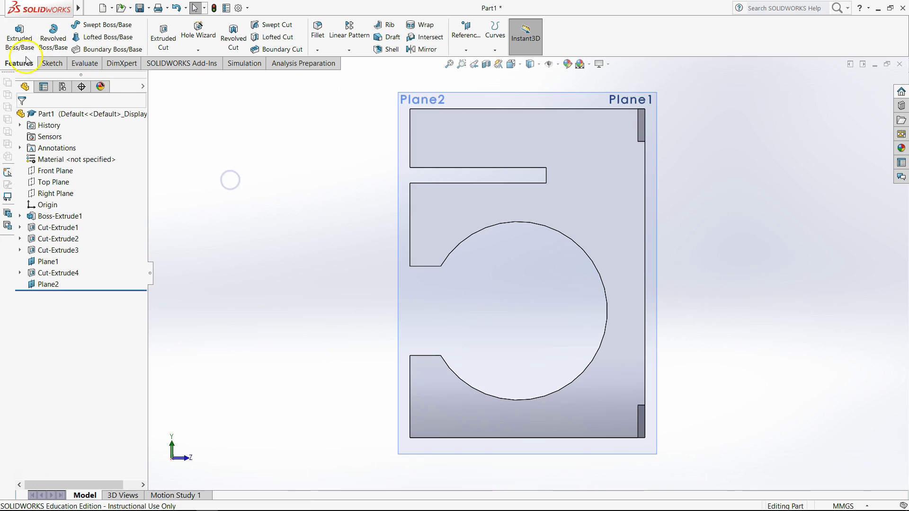
click(163, 39)
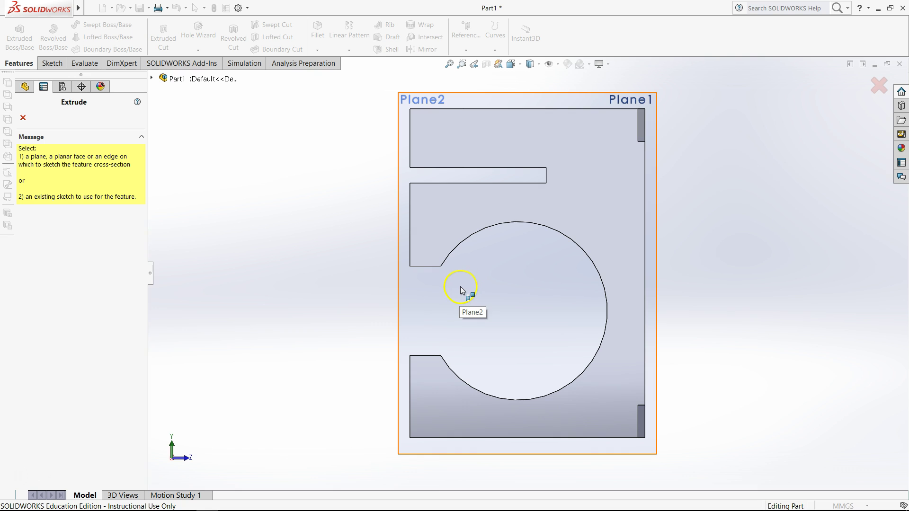
middle_drag(460, 286, 507, 309)
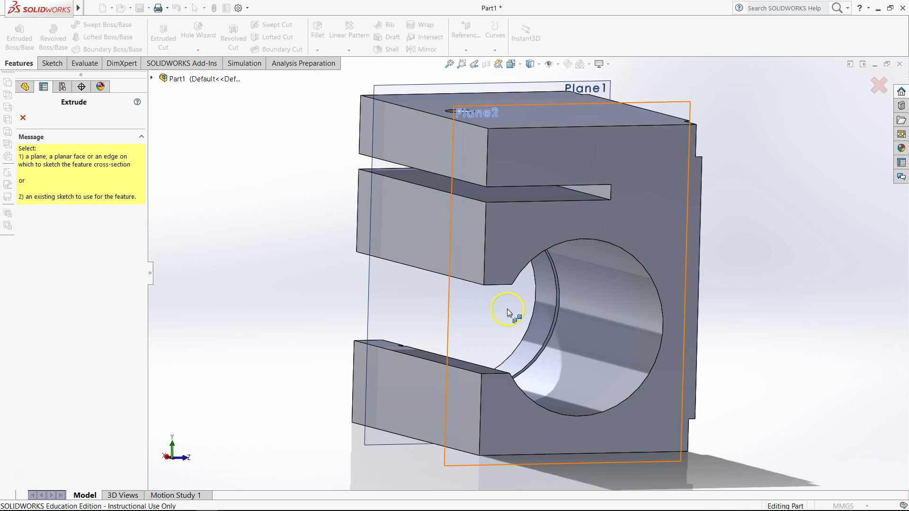
click(507, 309)
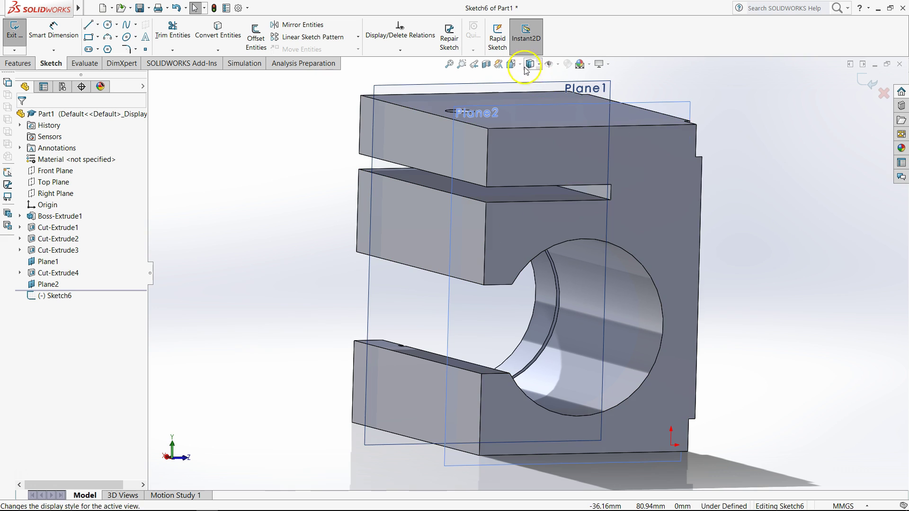
right_click(653, 191)
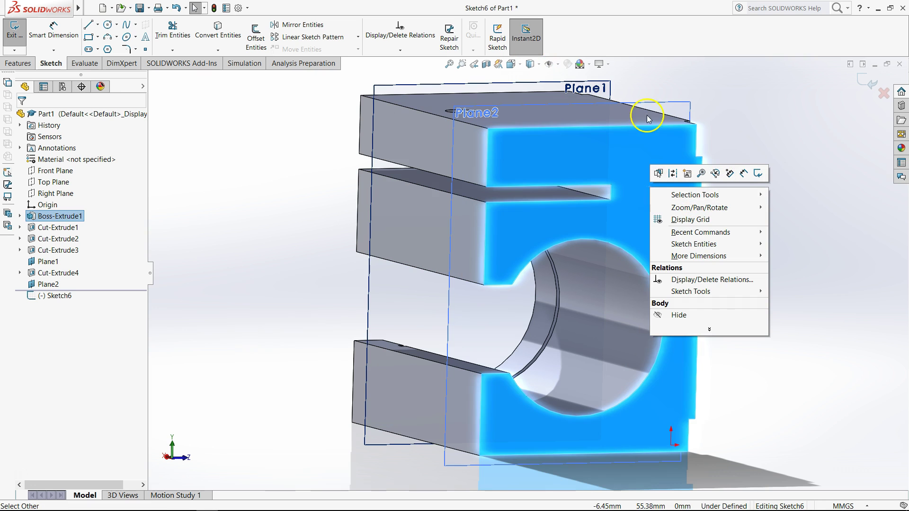
click(512, 64)
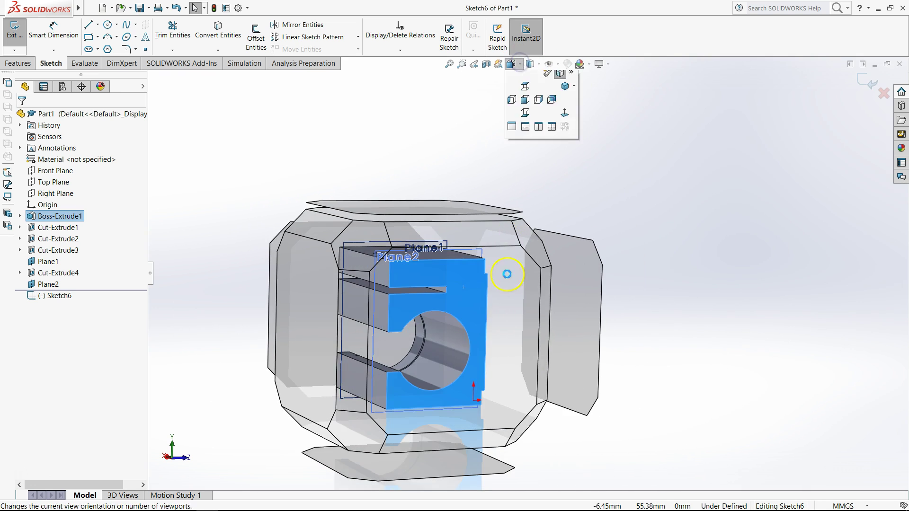
click(507, 274)
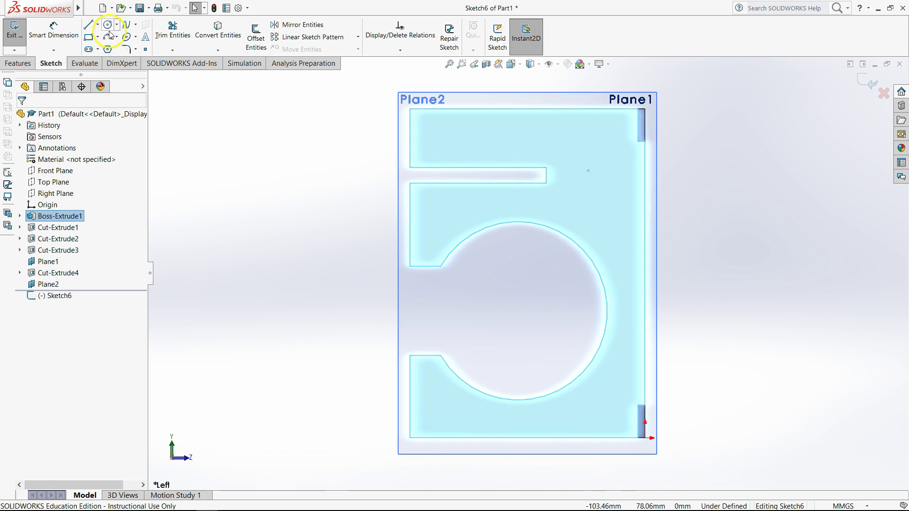
- Sketch a circle centred on the bore's centre point and set its radius to 20 mm
click(108, 28)
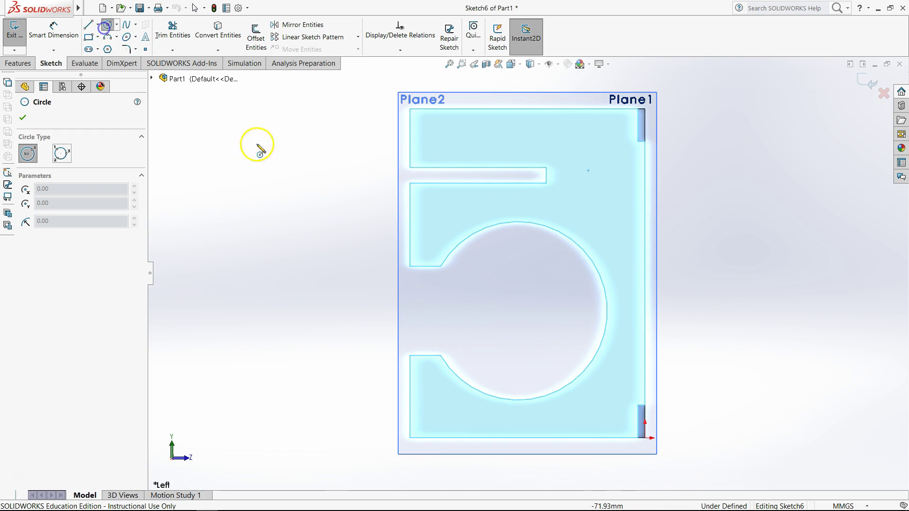
click(518, 310)
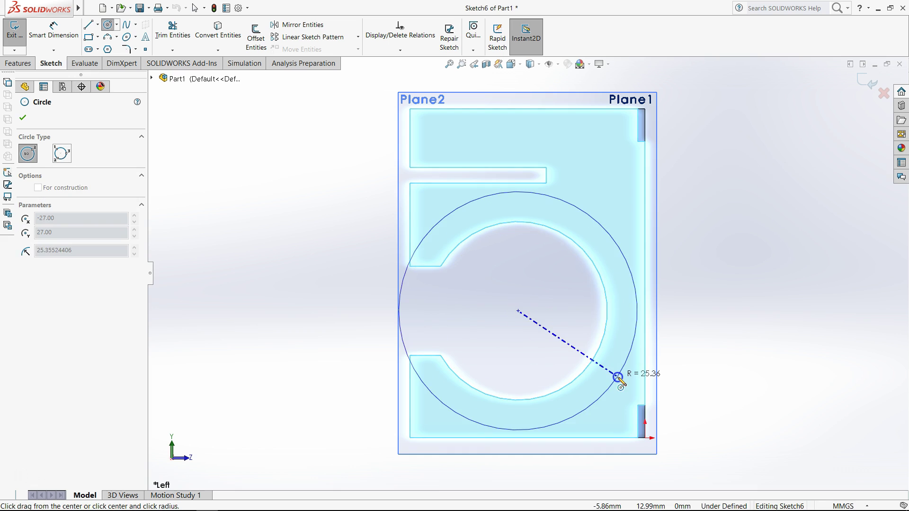
click(618, 378)
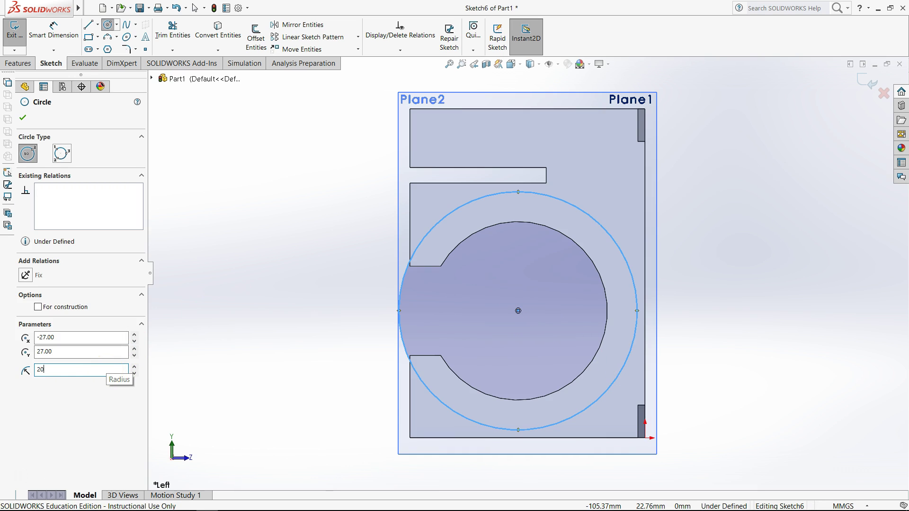
key(Return)
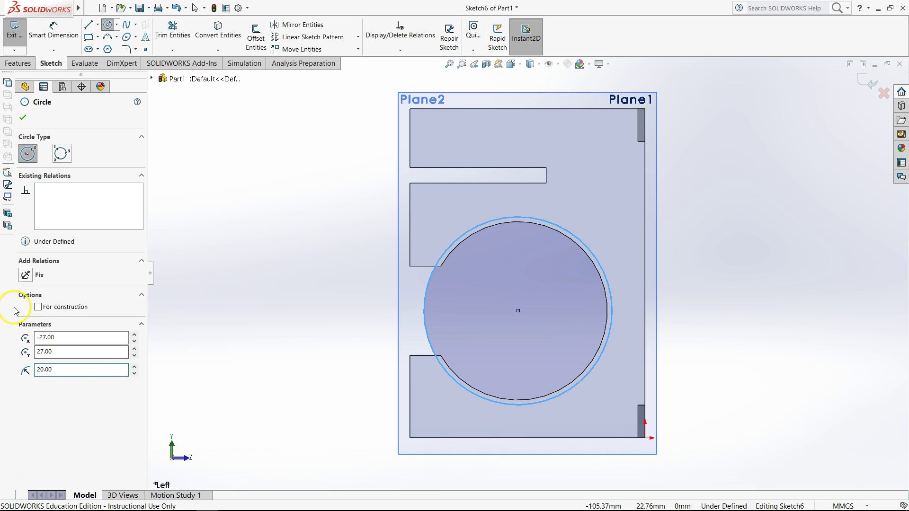
- Extrude-cut the 20 mm radius circle 1.5 mm Blind, with the direction reversed toward the end face nearest the second plane
click(14, 32)
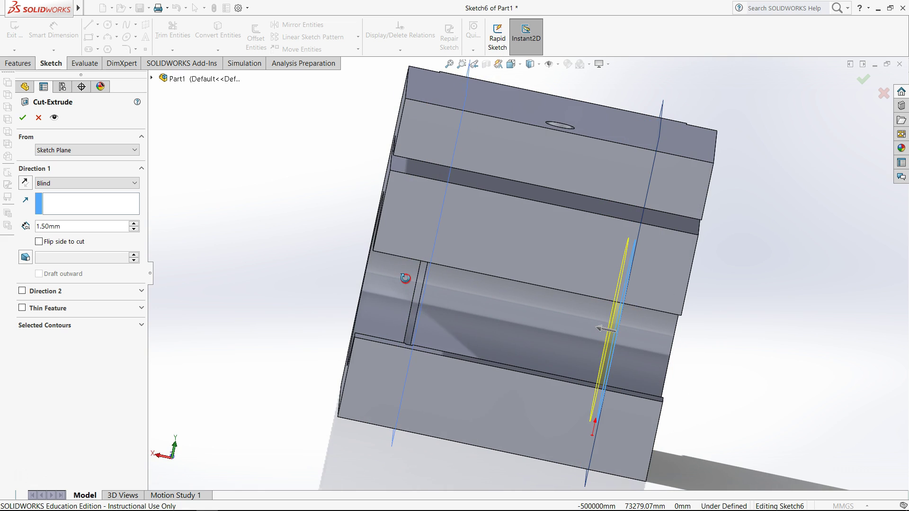
click(408, 253)
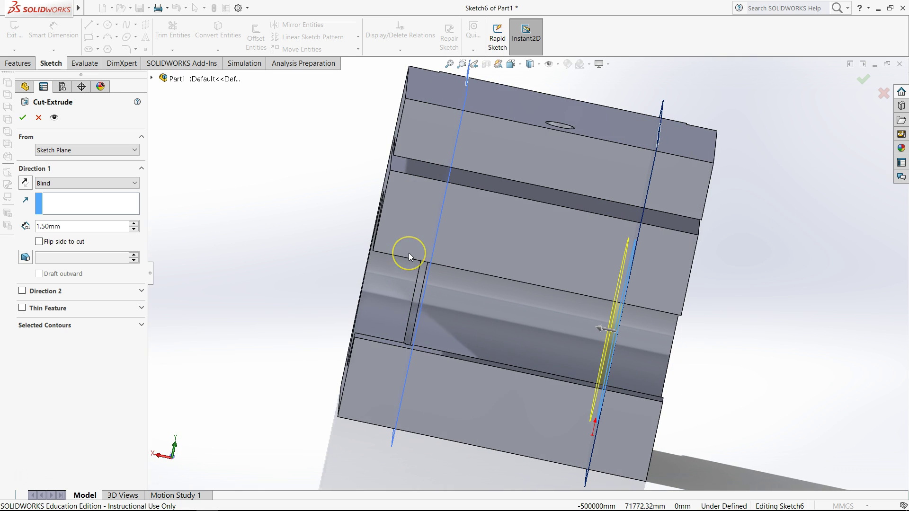
click(404, 254)
click(26, 182)
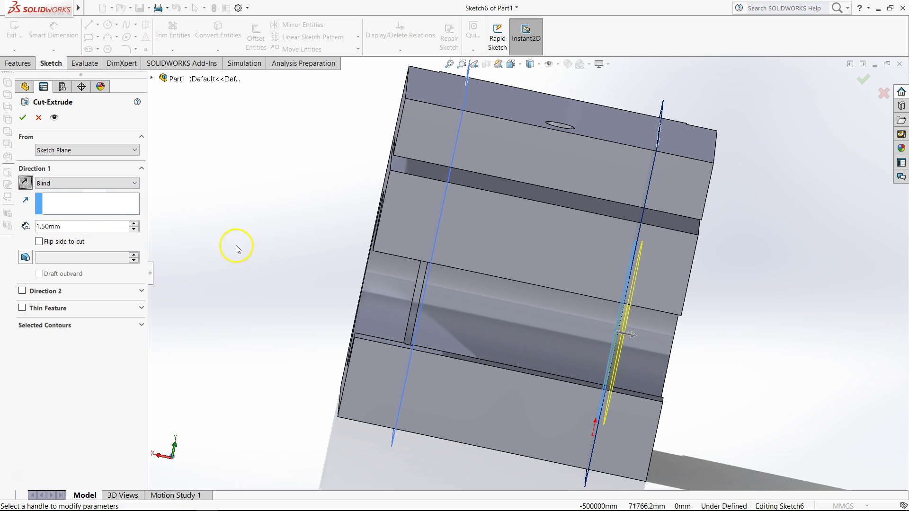
click(23, 119)
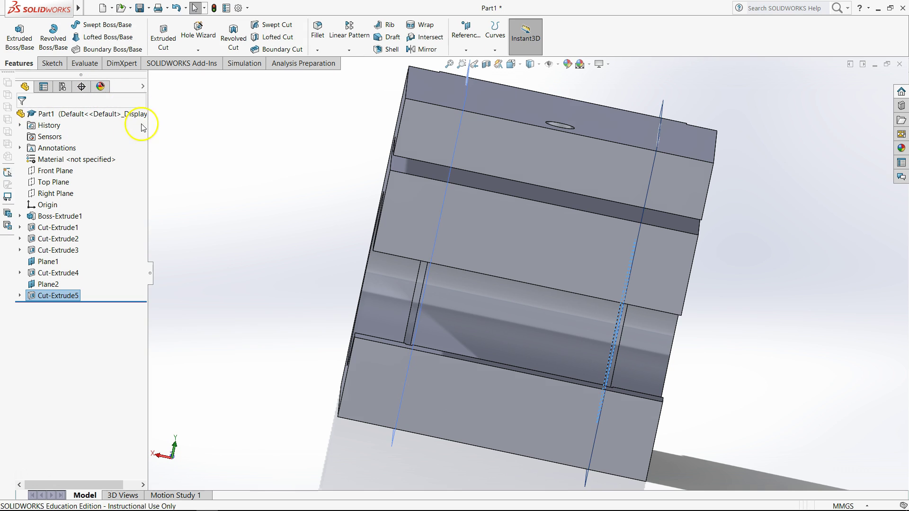
- Assign the AISI 1020 steel material to the part
right_click(74, 161)
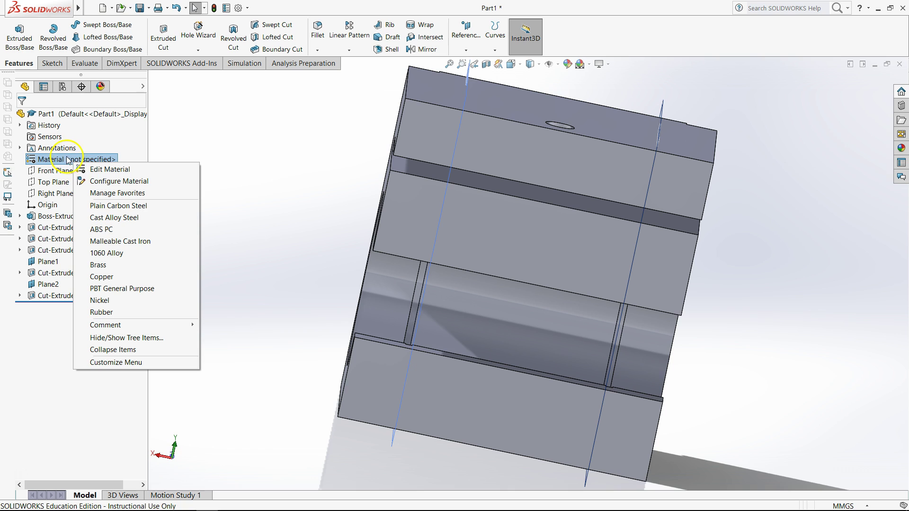
click(97, 169)
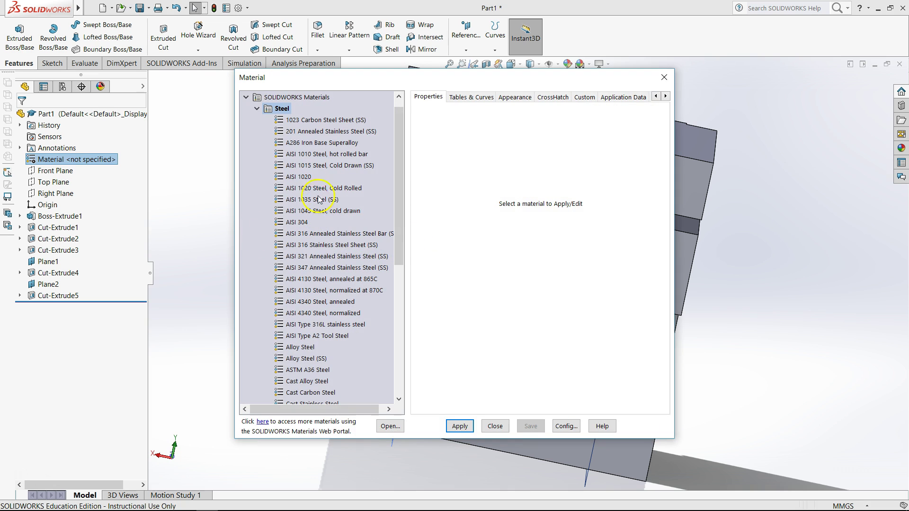
click(310, 177)
click(457, 427)
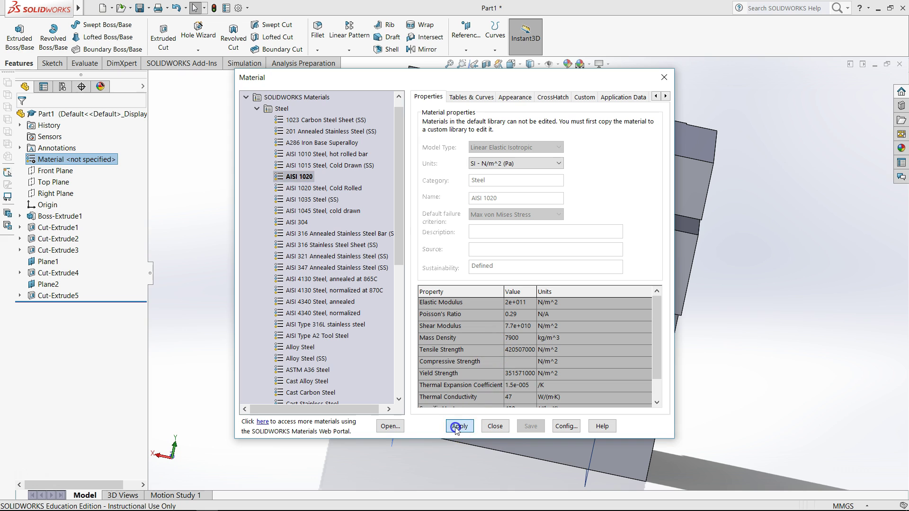
click(495, 427)
- Hide both offset reference planes, Plane2 and Plane1
middle_drag(342, 339, 208, 294)
right_click(39, 283)
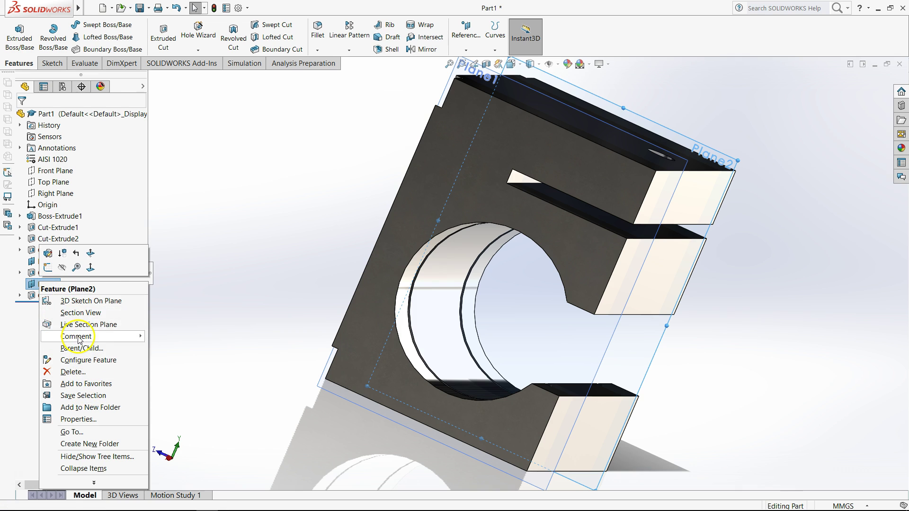
click(62, 267)
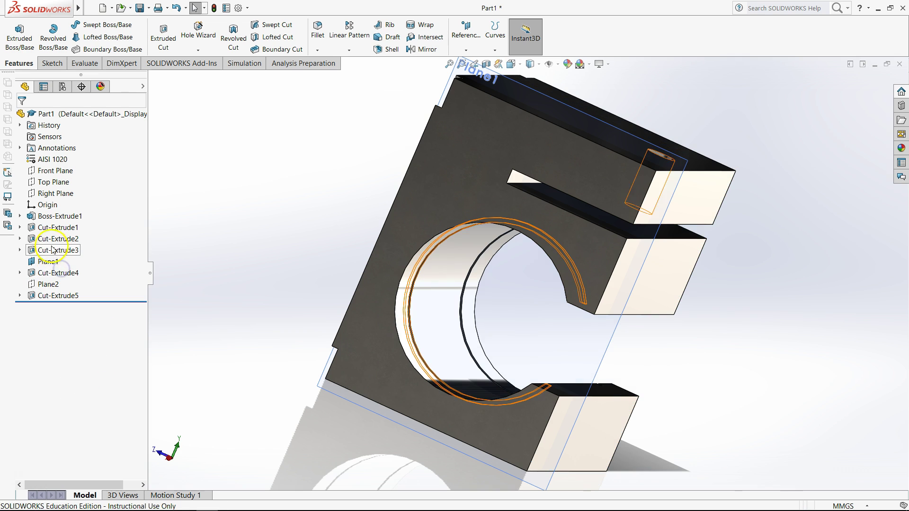
right_click(48, 262)
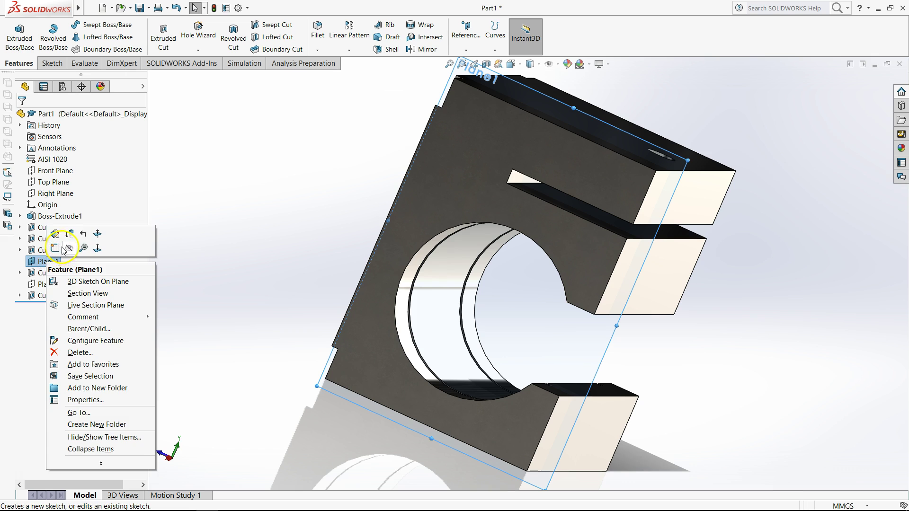
click(68, 249)
- Evaluate the finished part's mass properties
middle_drag(279, 248, 237, 262)
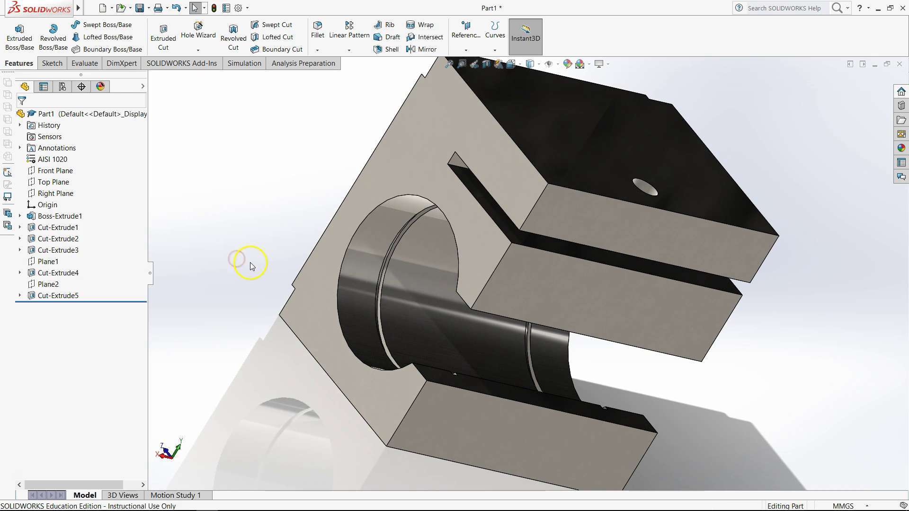
click(83, 63)
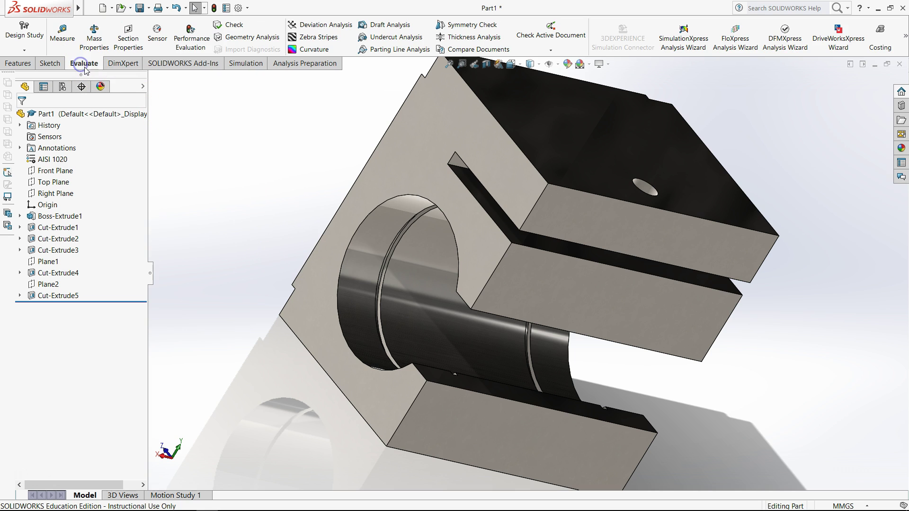
click(94, 39)
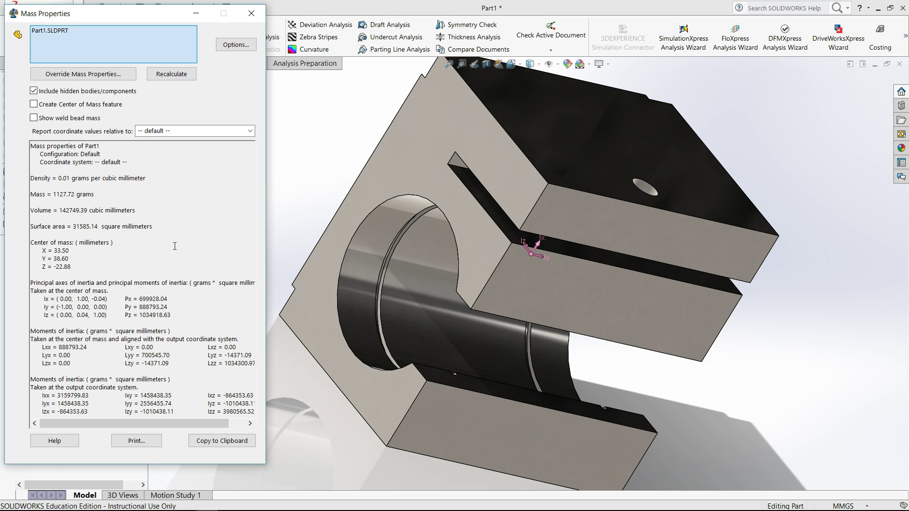
- Switch to the CSWA practice questions PDF in the browser and compare the part's mass with the listed answer choices
key(alt+Tab)
scroll(173, 270, down, 10)
scroll(175, 272, down, 10)
scroll(180, 274, up, 1)
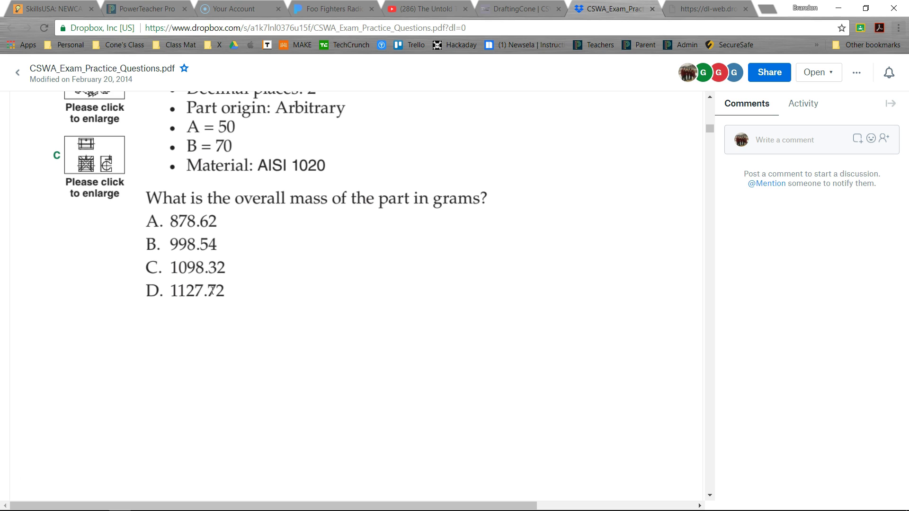
click(214, 233)
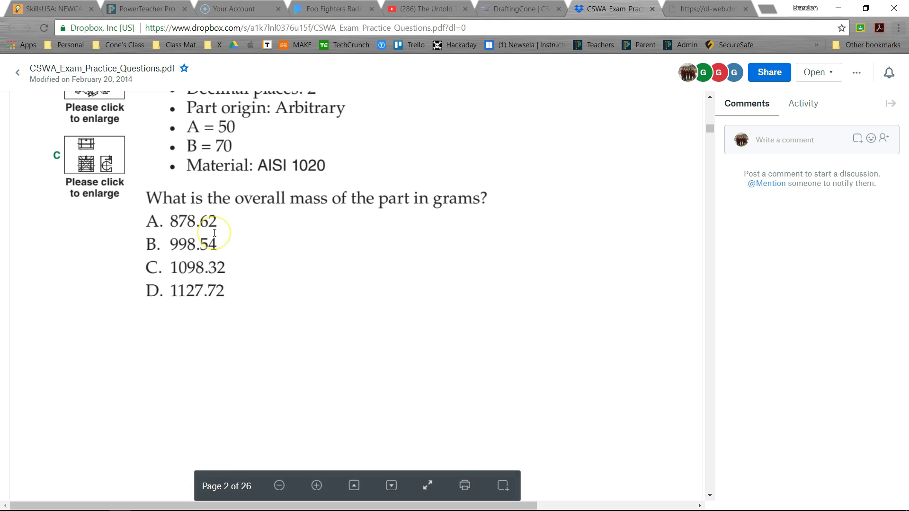